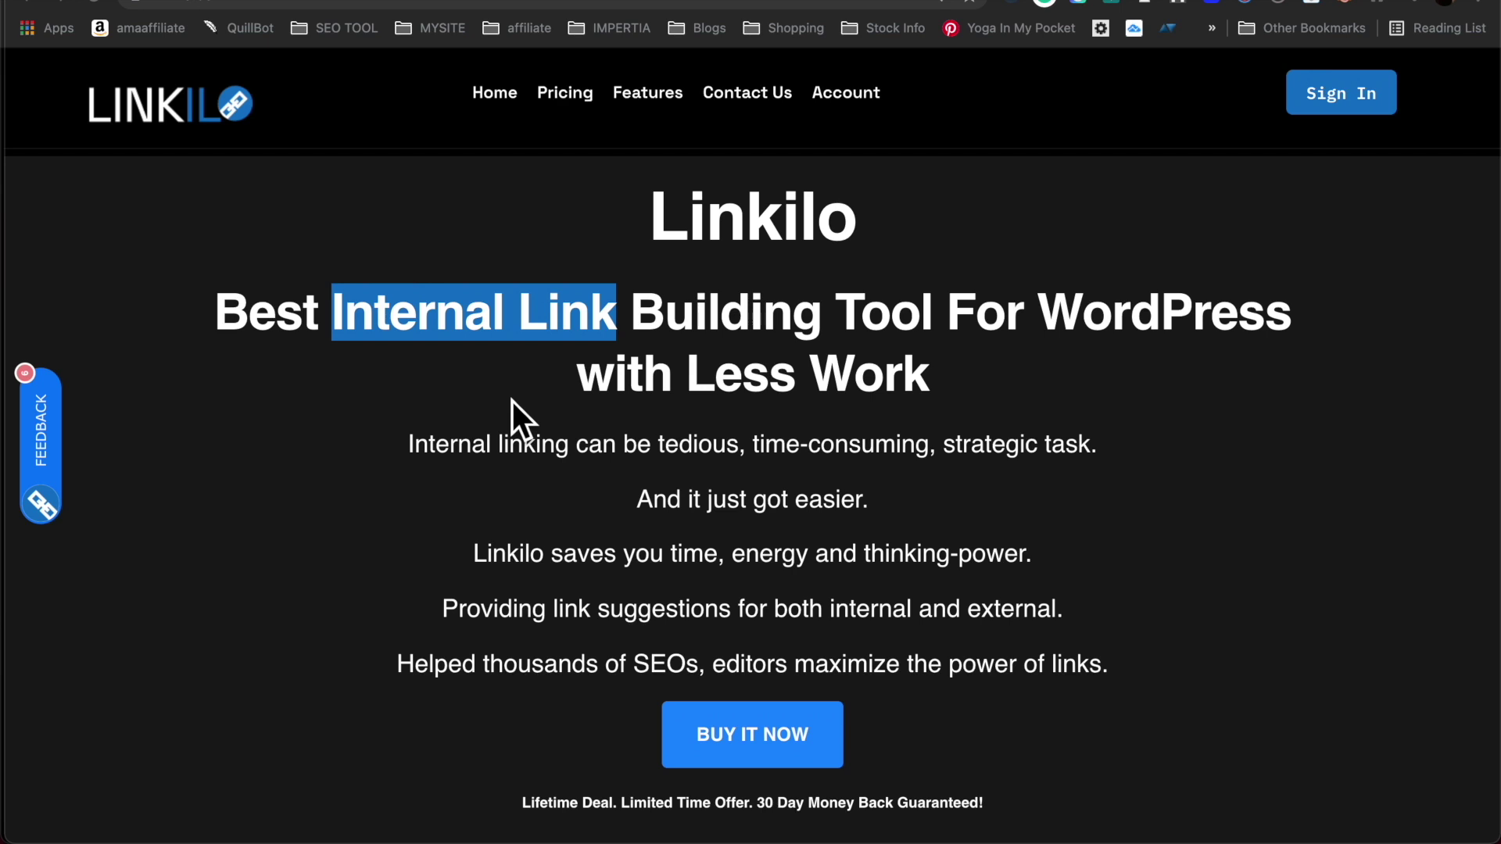
Switch to the WordPress post editor showing the article and its Linkilo related-post suggestions.
left_click(261, 4)
scroll(431, 336, "up", 10)
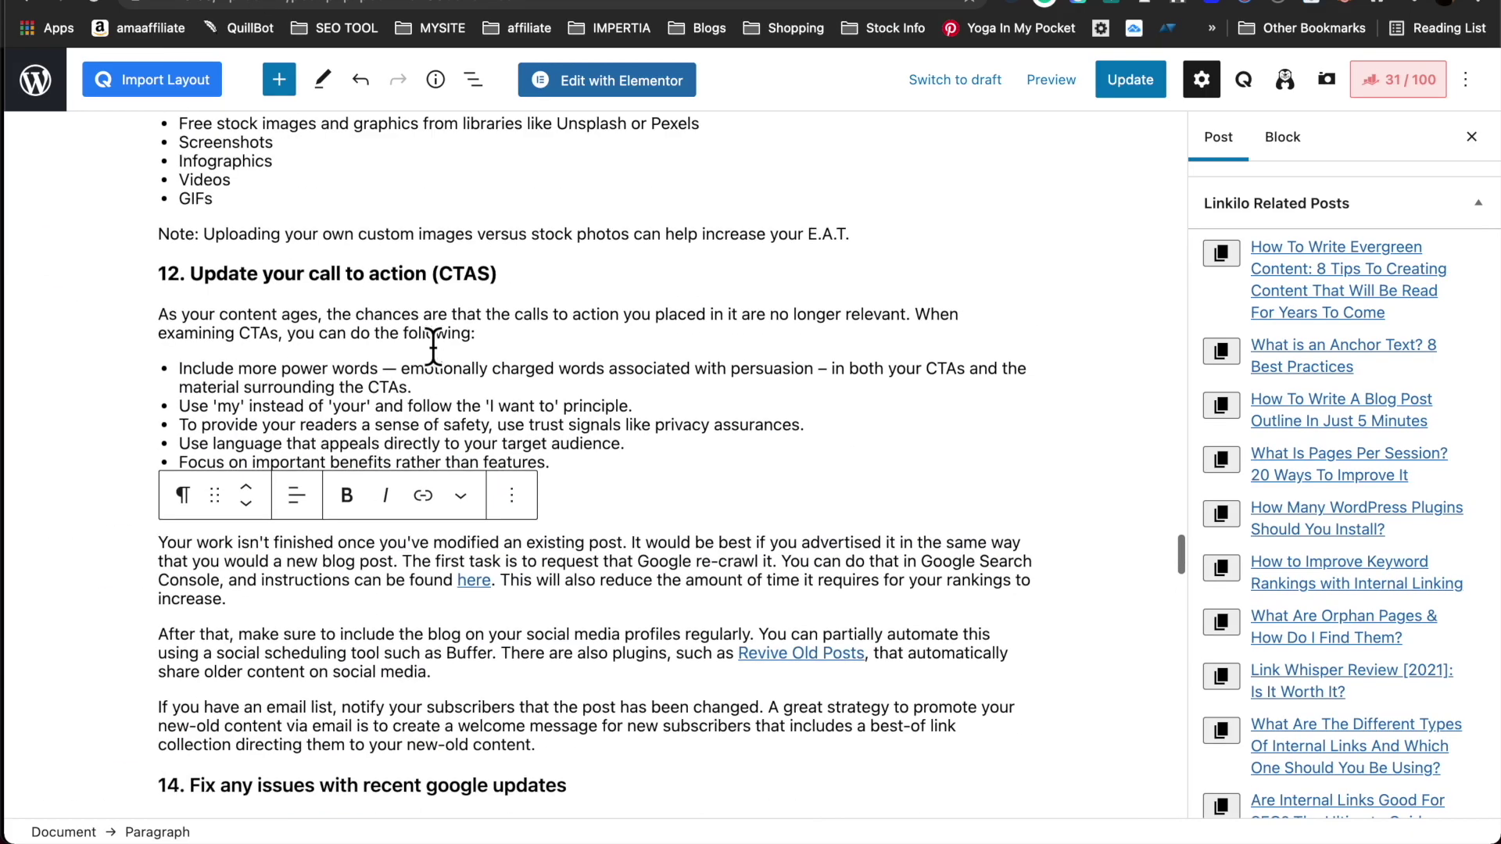
Scroll to Linkilo Suggested Links and untick 'Show Links Based on Contextual Related Articles'.
scroll(433, 343, "up", 20)
scroll(434, 345, "down", 8)
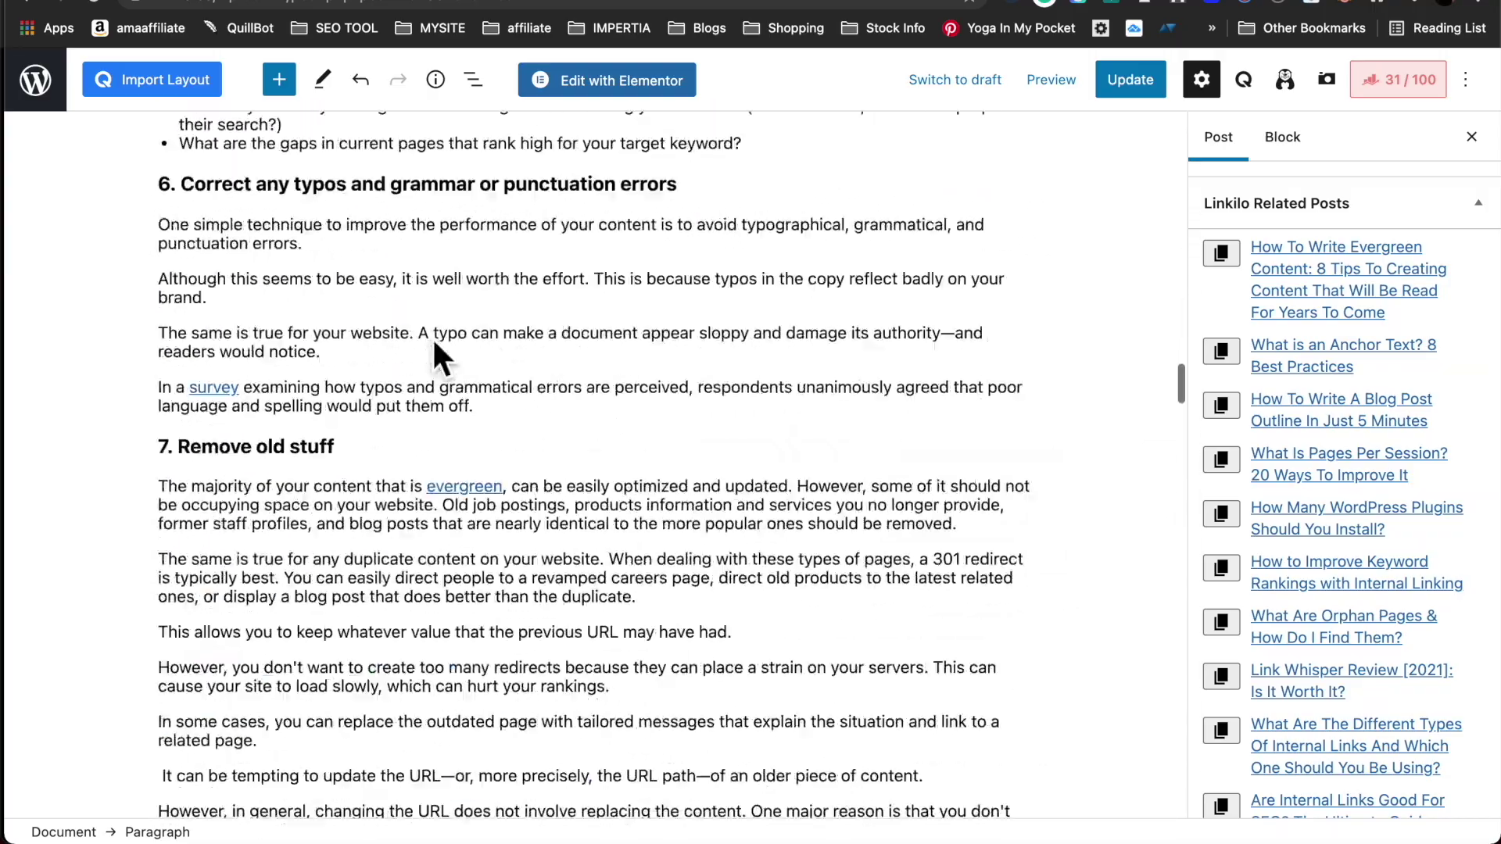
scroll(435, 348, "down", 20)
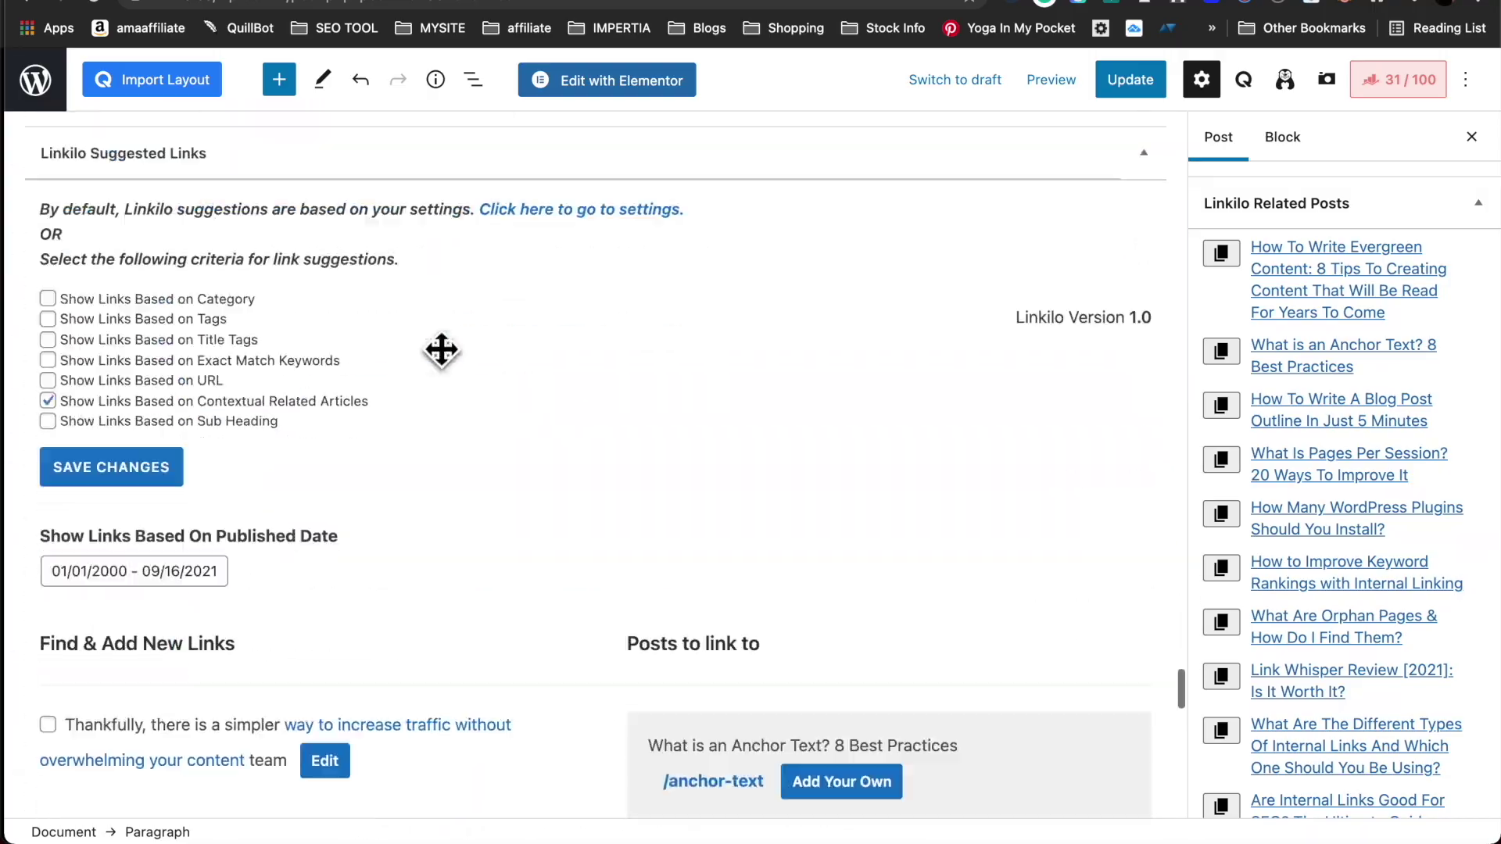
scroll(441, 351, "down", 5)
scroll(431, 336, "up", 7)
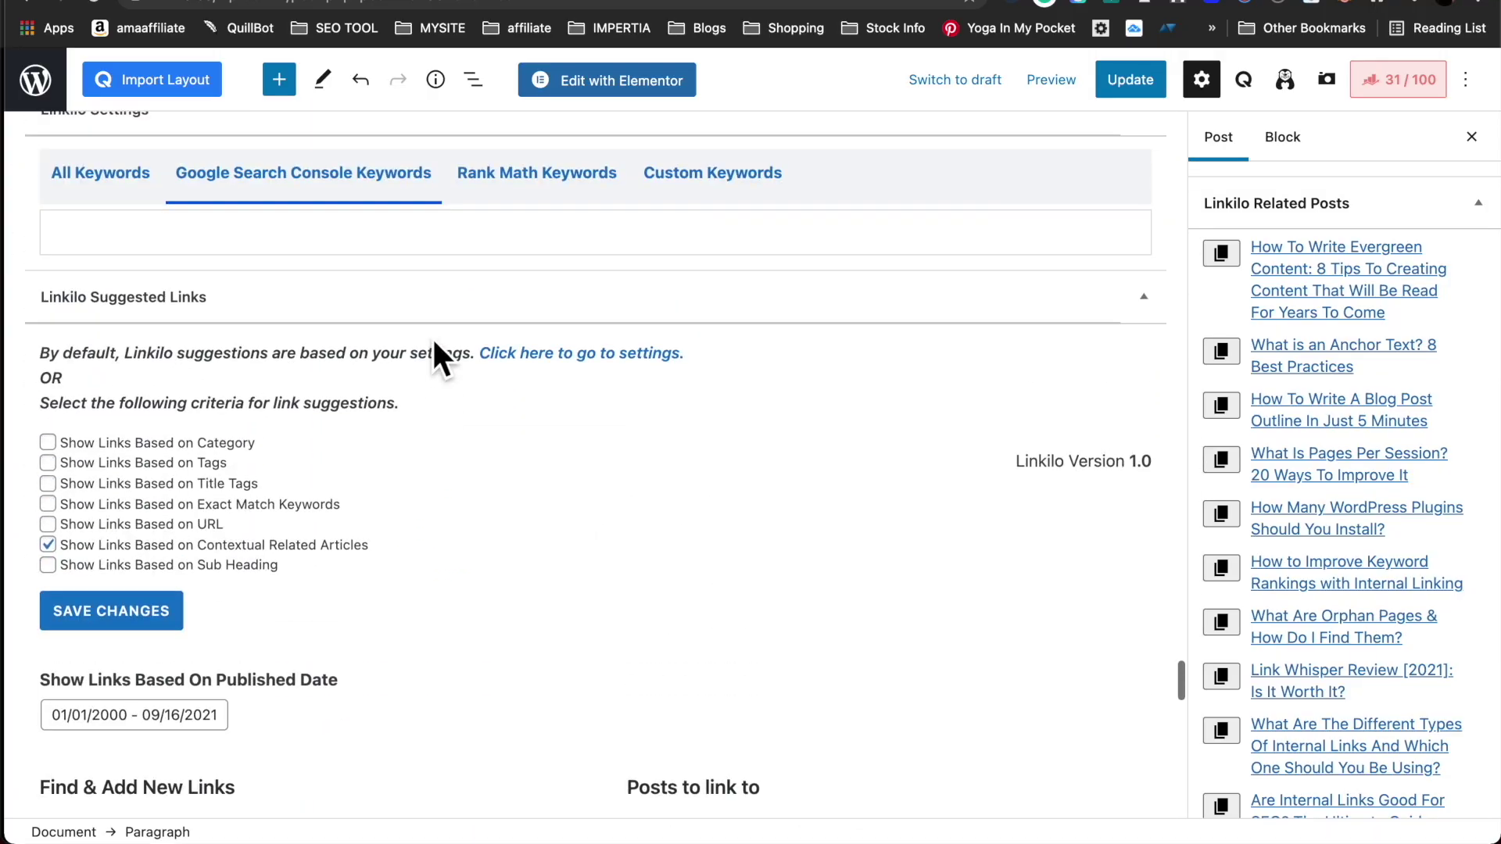
scroll(290, 291, "up", 1)
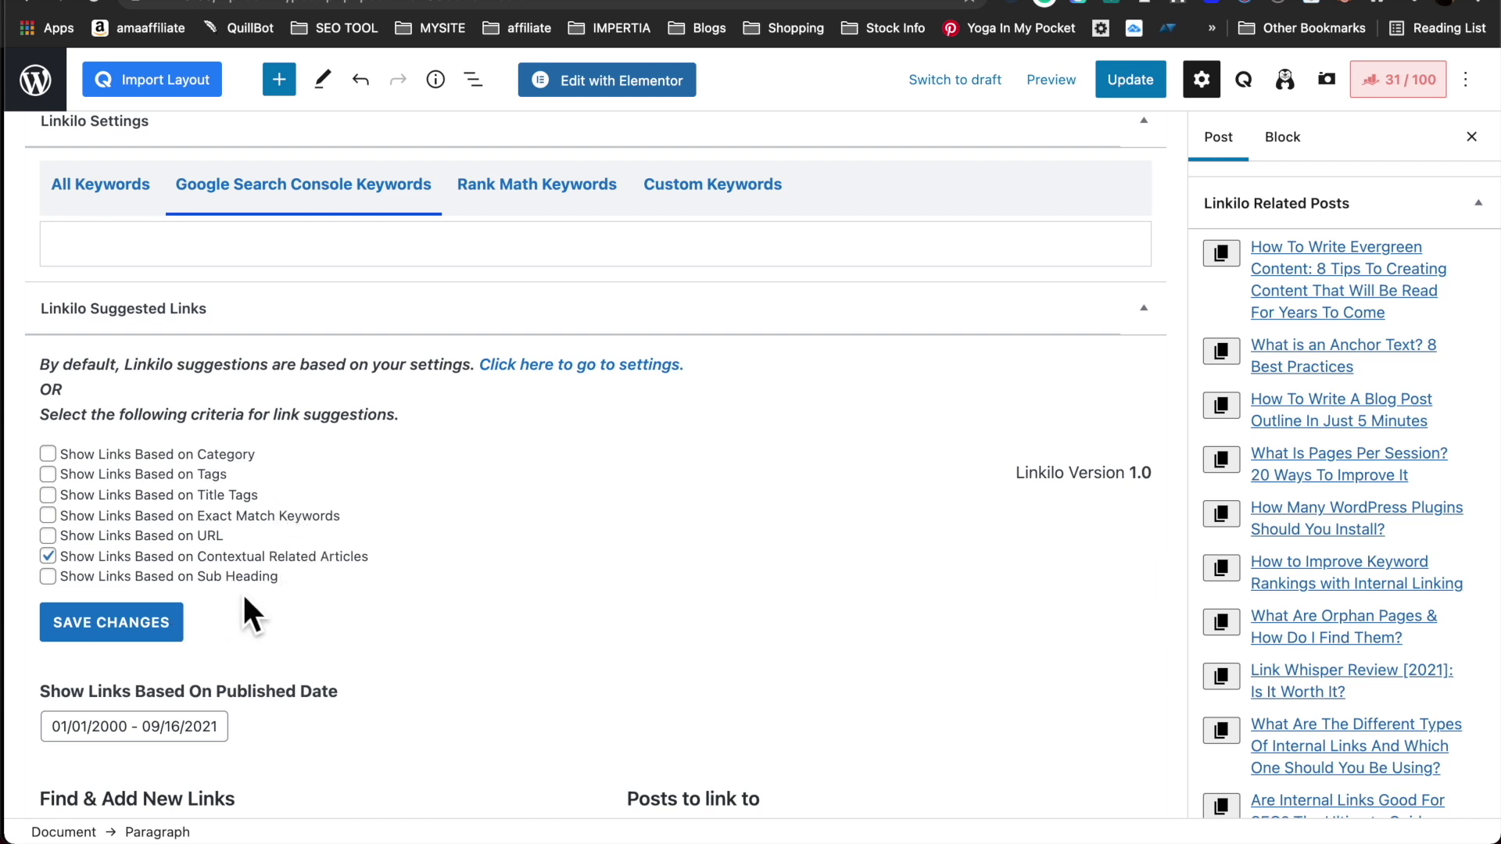
left_click(48, 556)
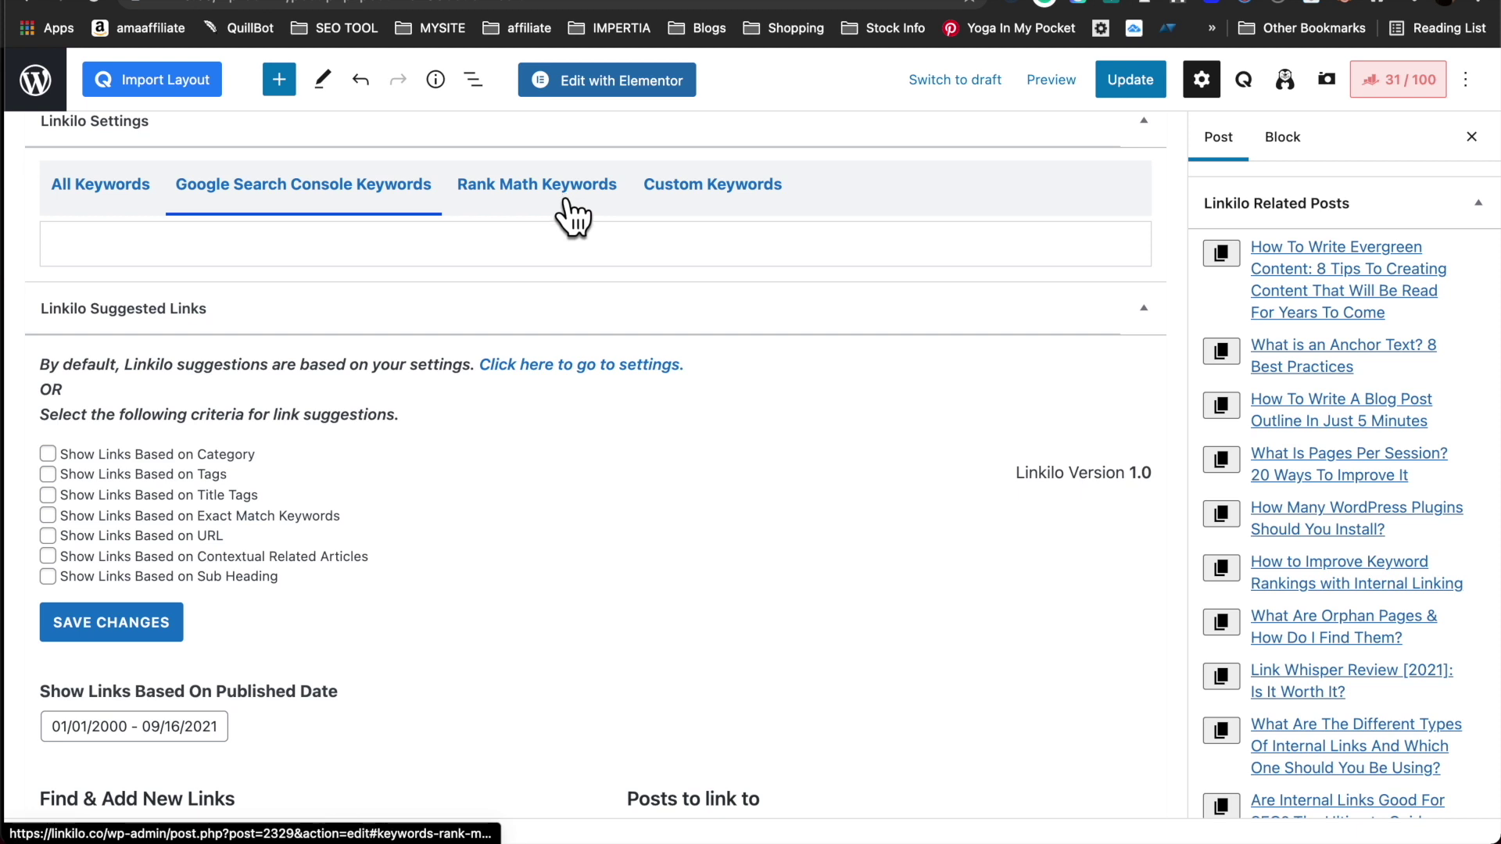
Review the post's Custom Keywords and Find & Add New Links suggestions, then bring up Linkilo Settings.
left_click(679, 205)
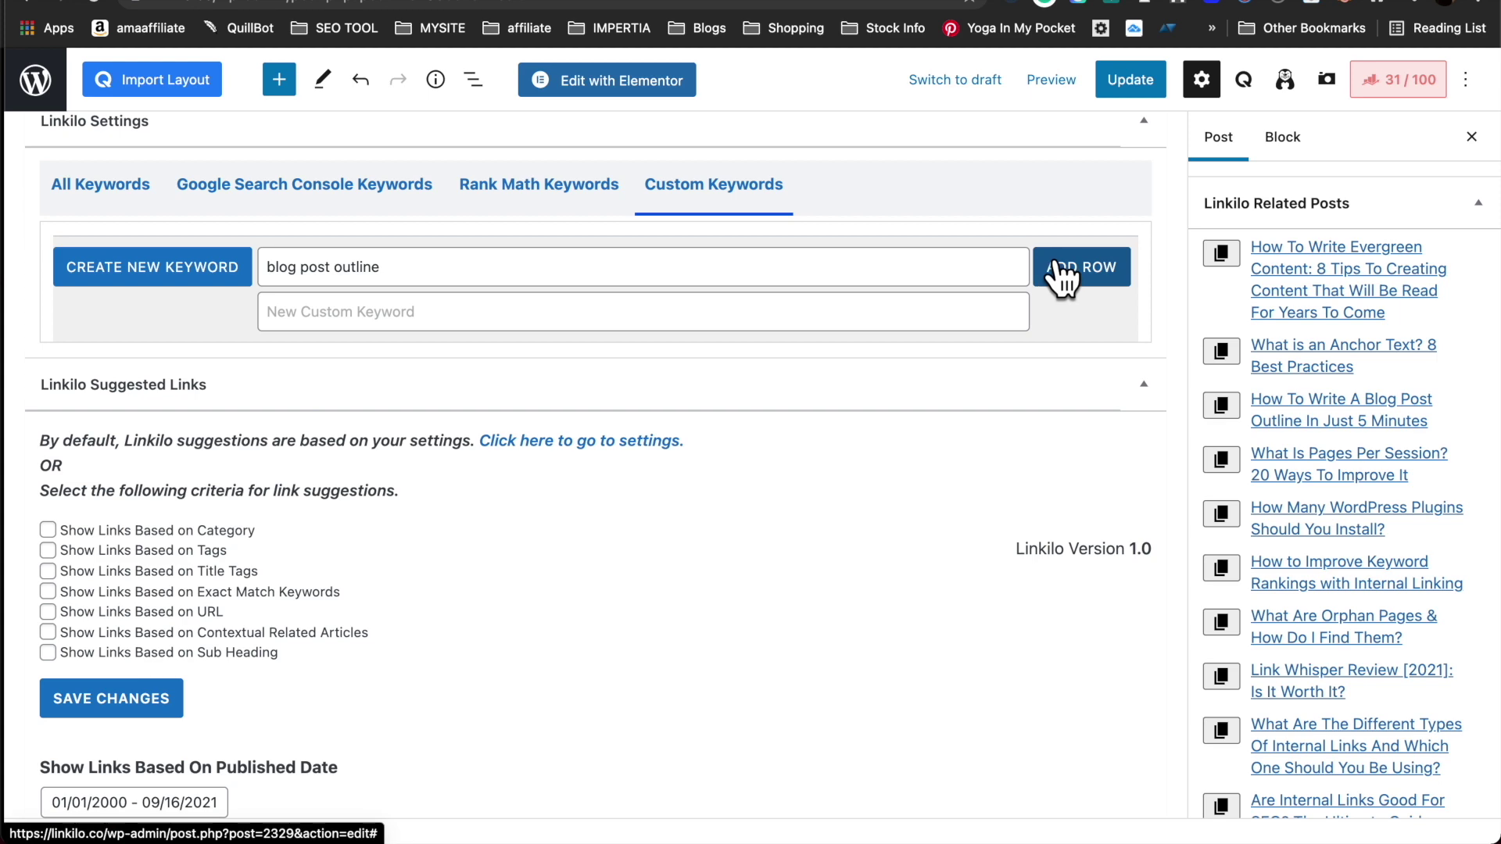
scroll(694, 361, "down", 5)
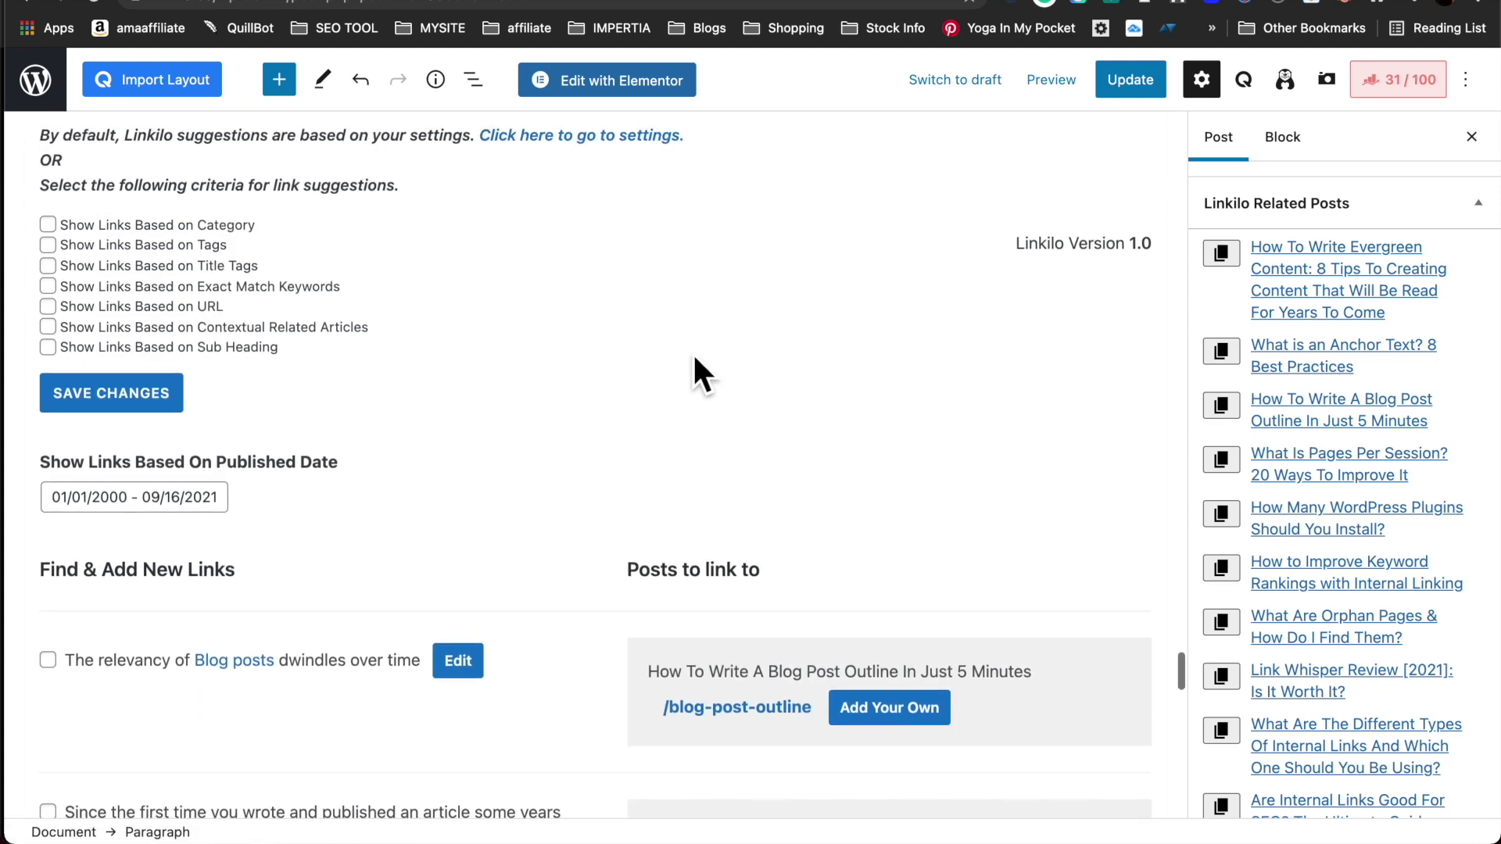
scroll(694, 361, "down", 5)
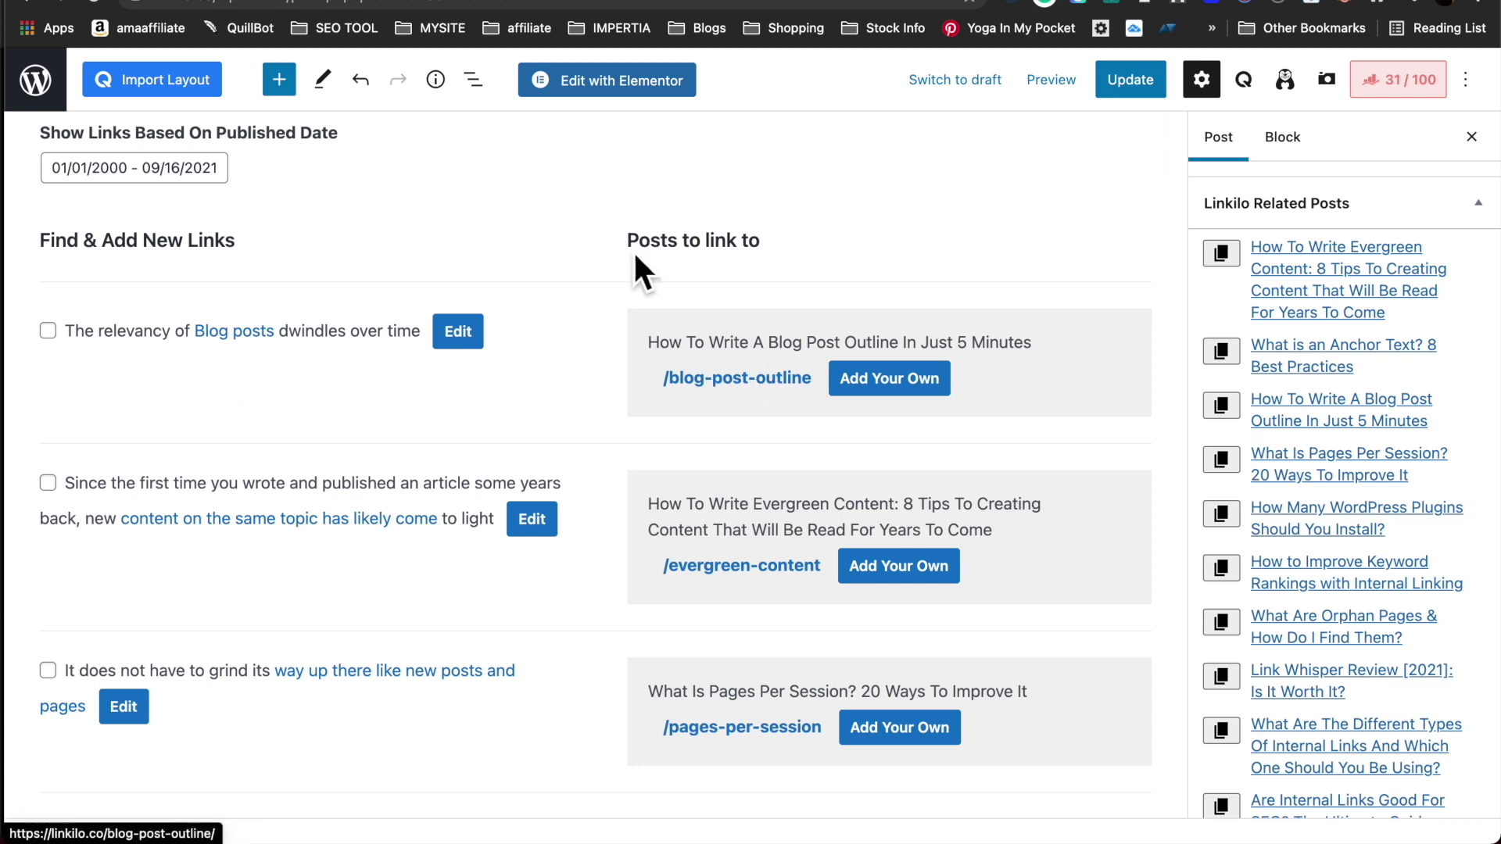
left_click(364, 3)
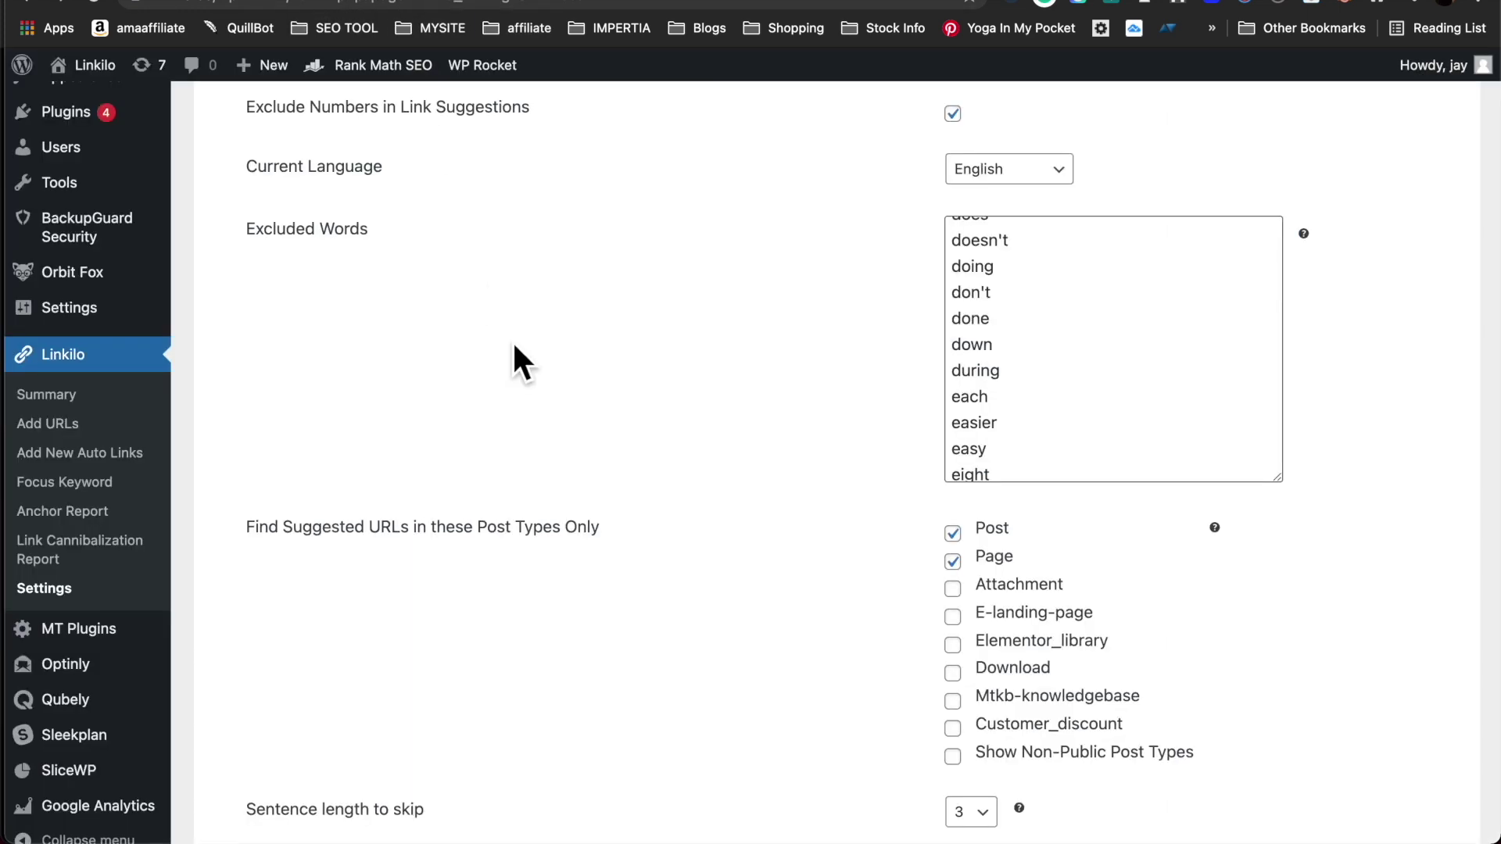
Highlight the Excluded Words setting in Linkilo Settings and scroll through its word list.
left_click_drag(248, 227, 385, 249)
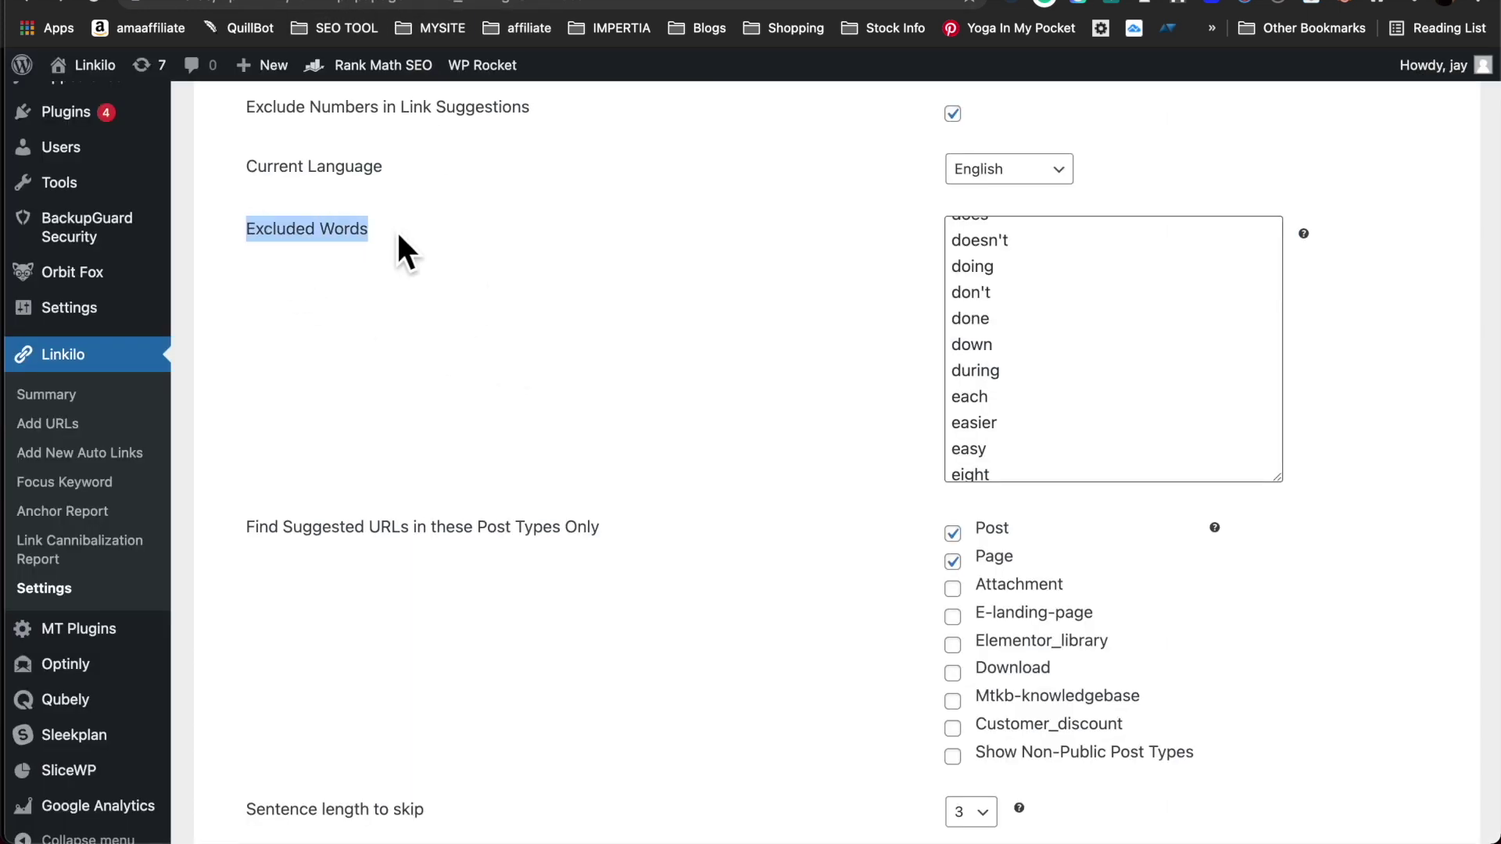
scroll(1032, 344, "up", 15)
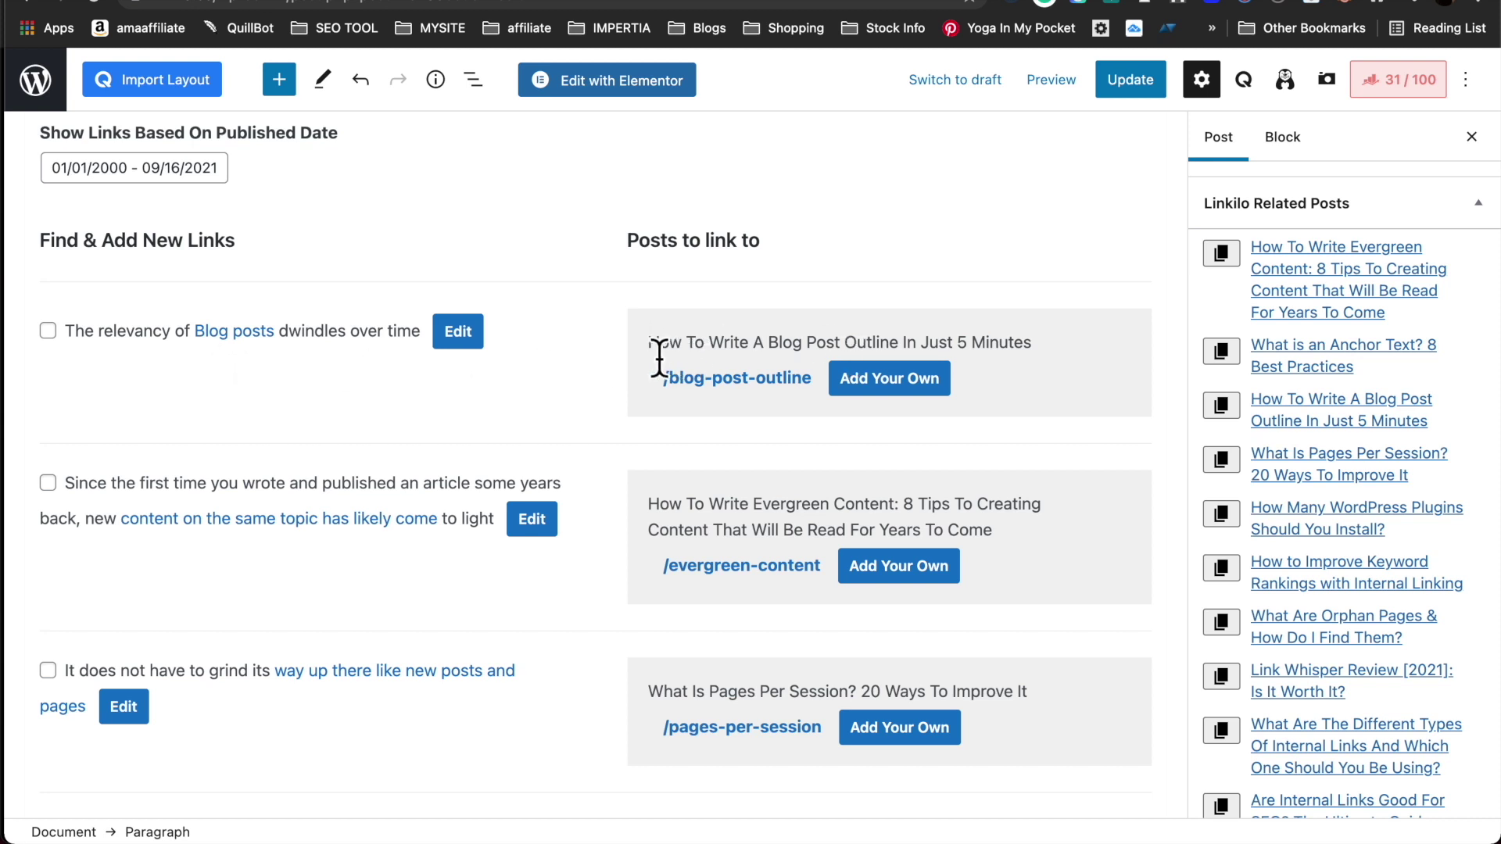
left_click_drag(650, 342, 747, 343)
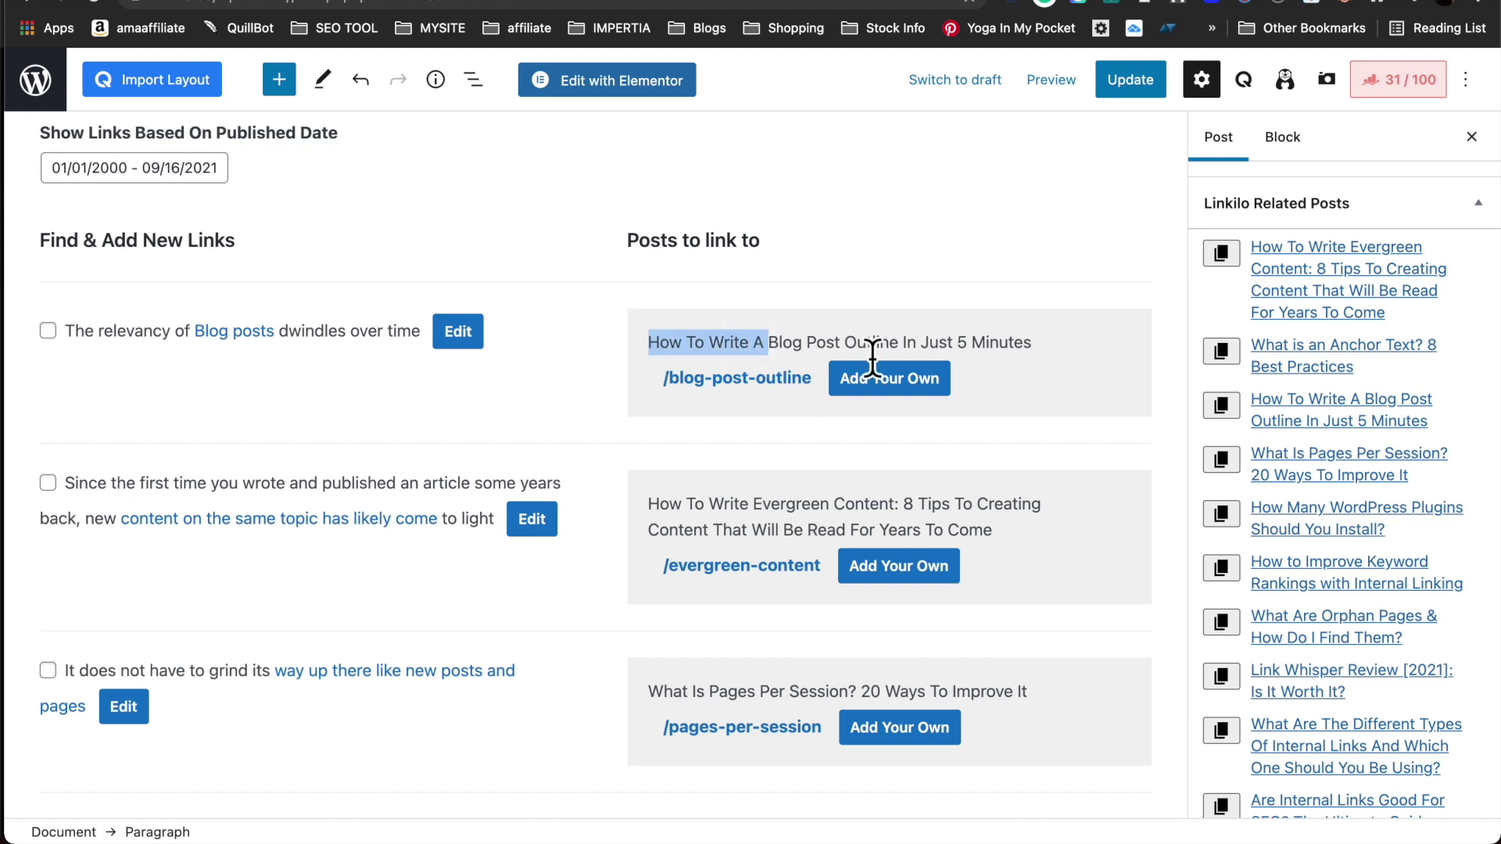
left_click(945, 345)
left_click_drag(944, 346, 1026, 345)
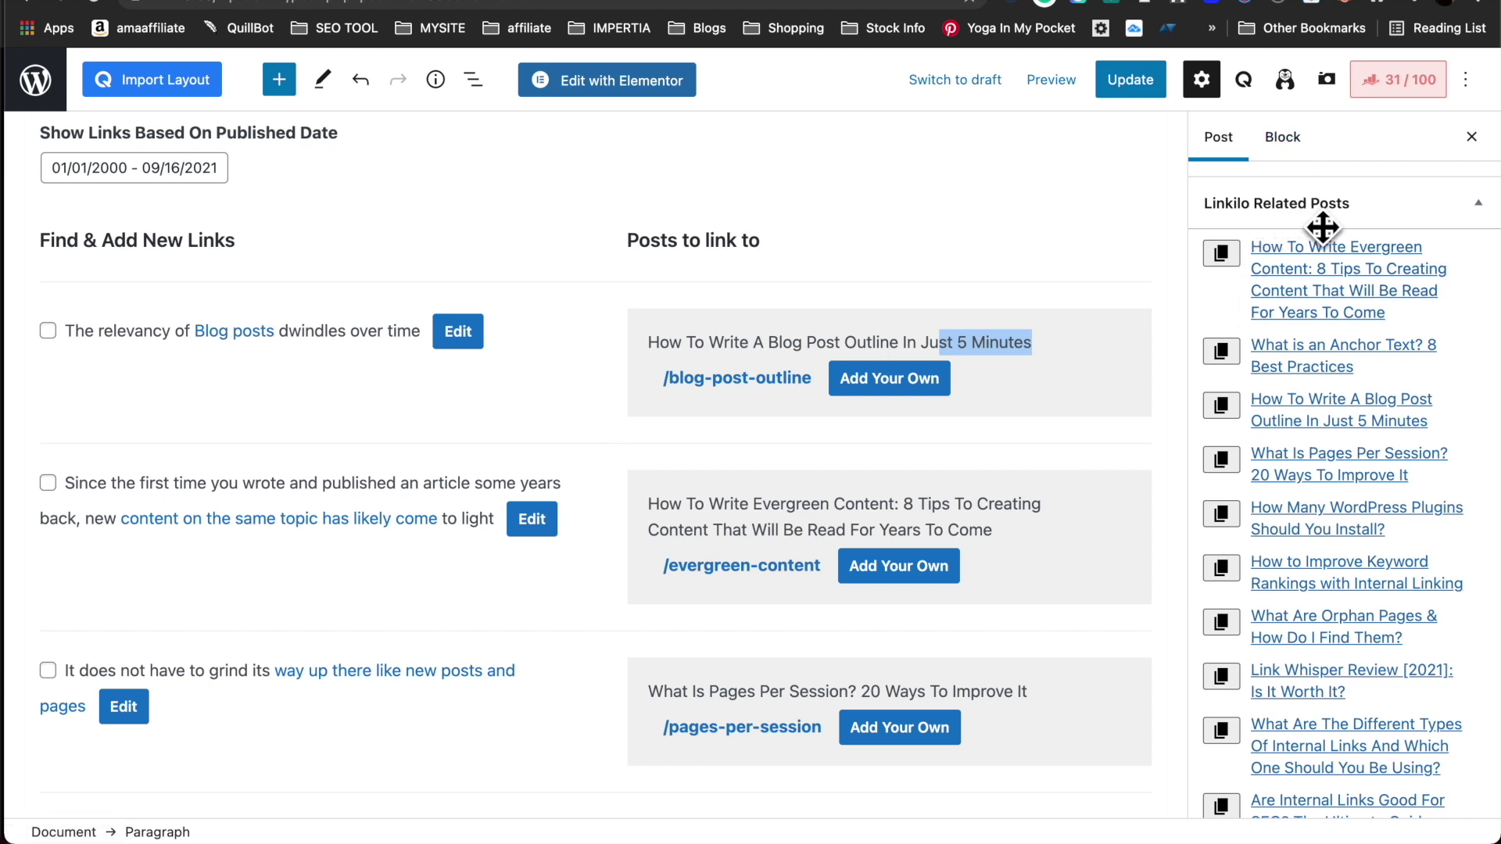
Copy the URL of the first Linkilo related post, about writing evergreen content.
scroll(1006, 252, "up", 20)
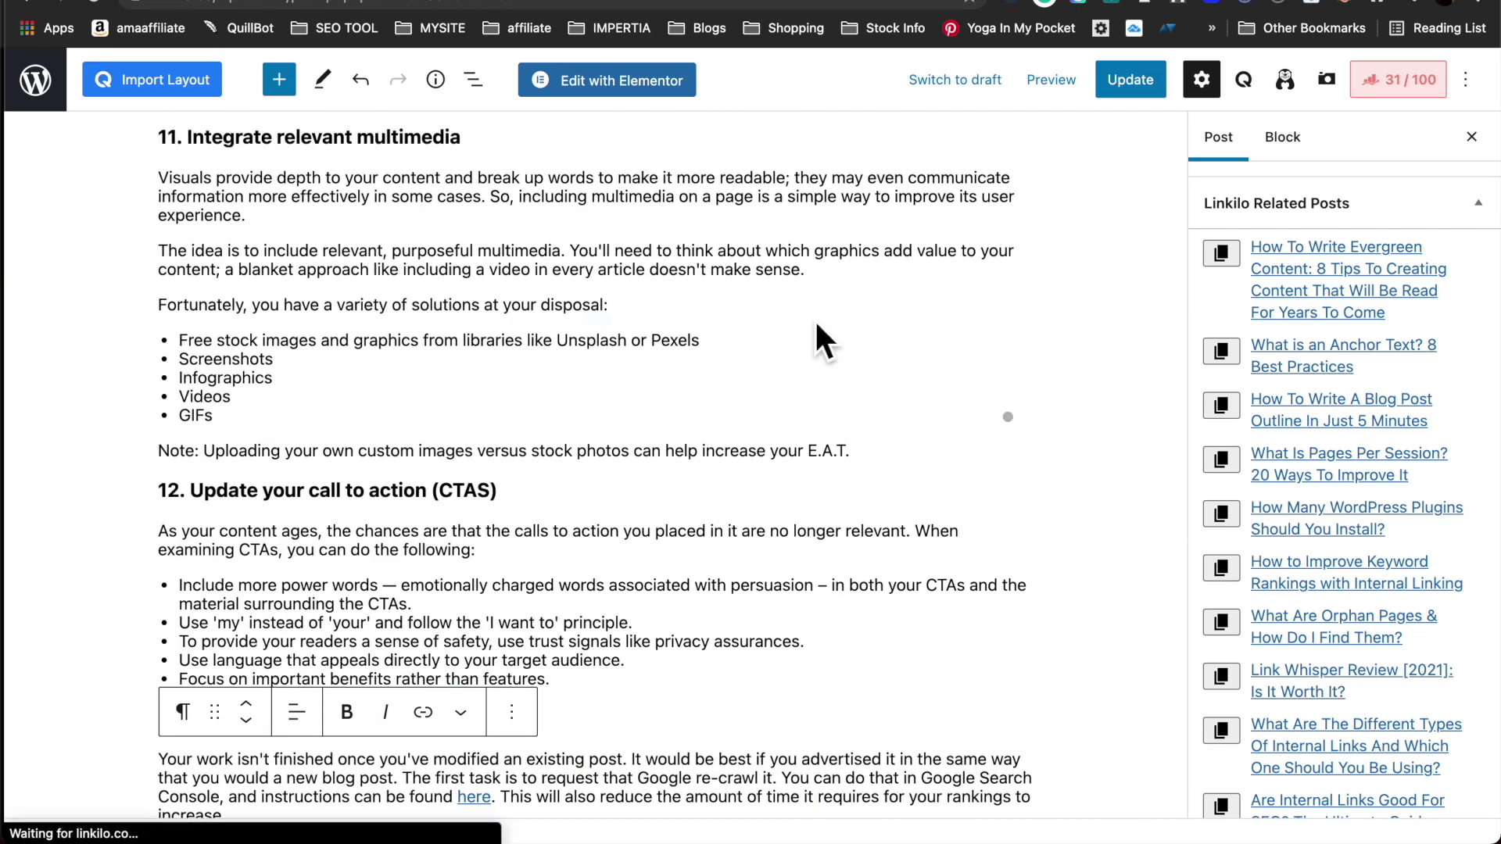
scroll(815, 328, "up", 5)
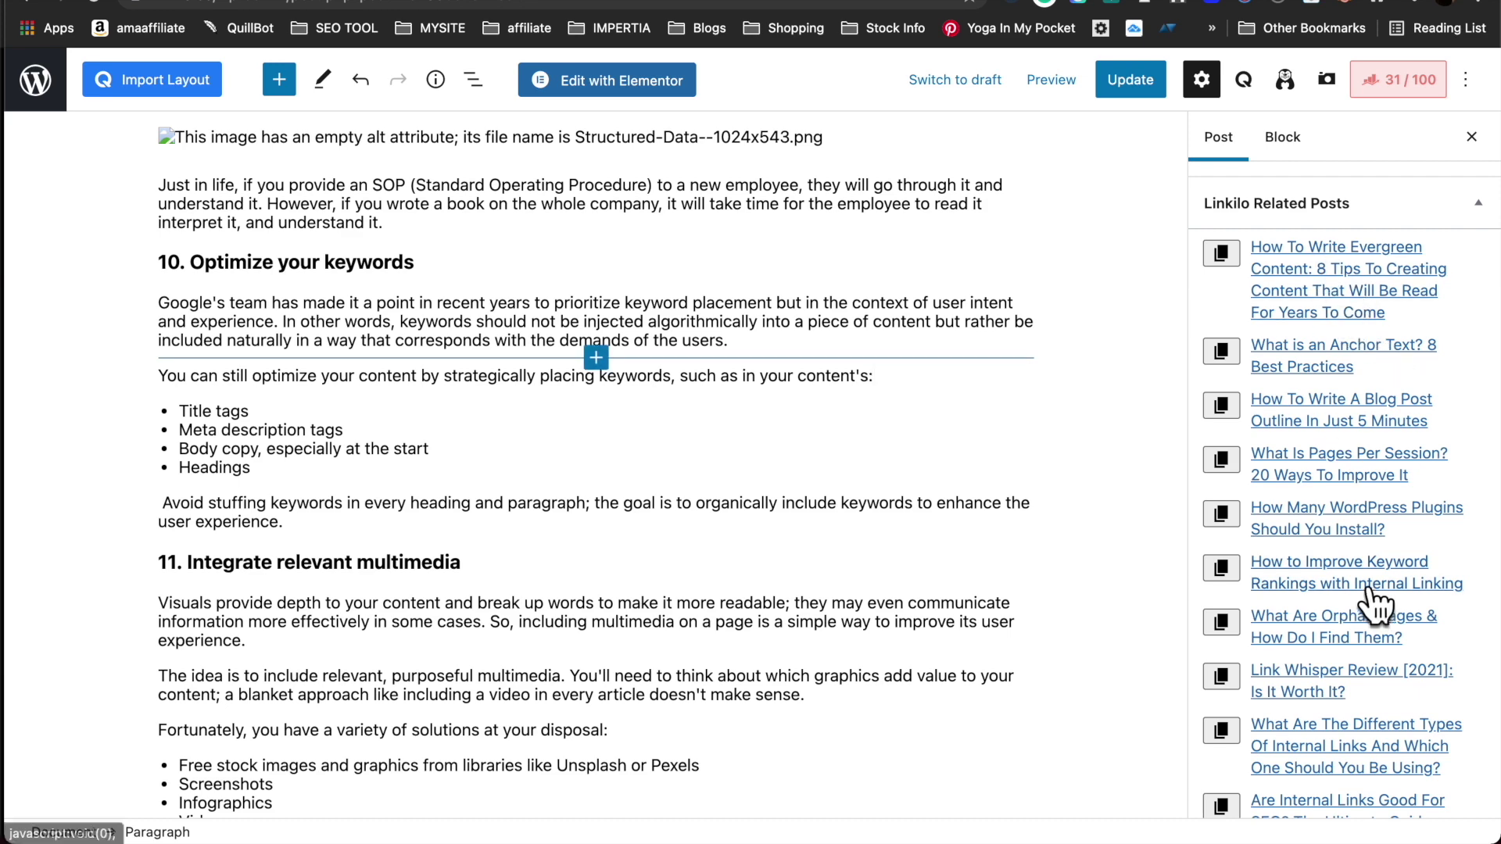
scroll(779, 196, "down", 2)
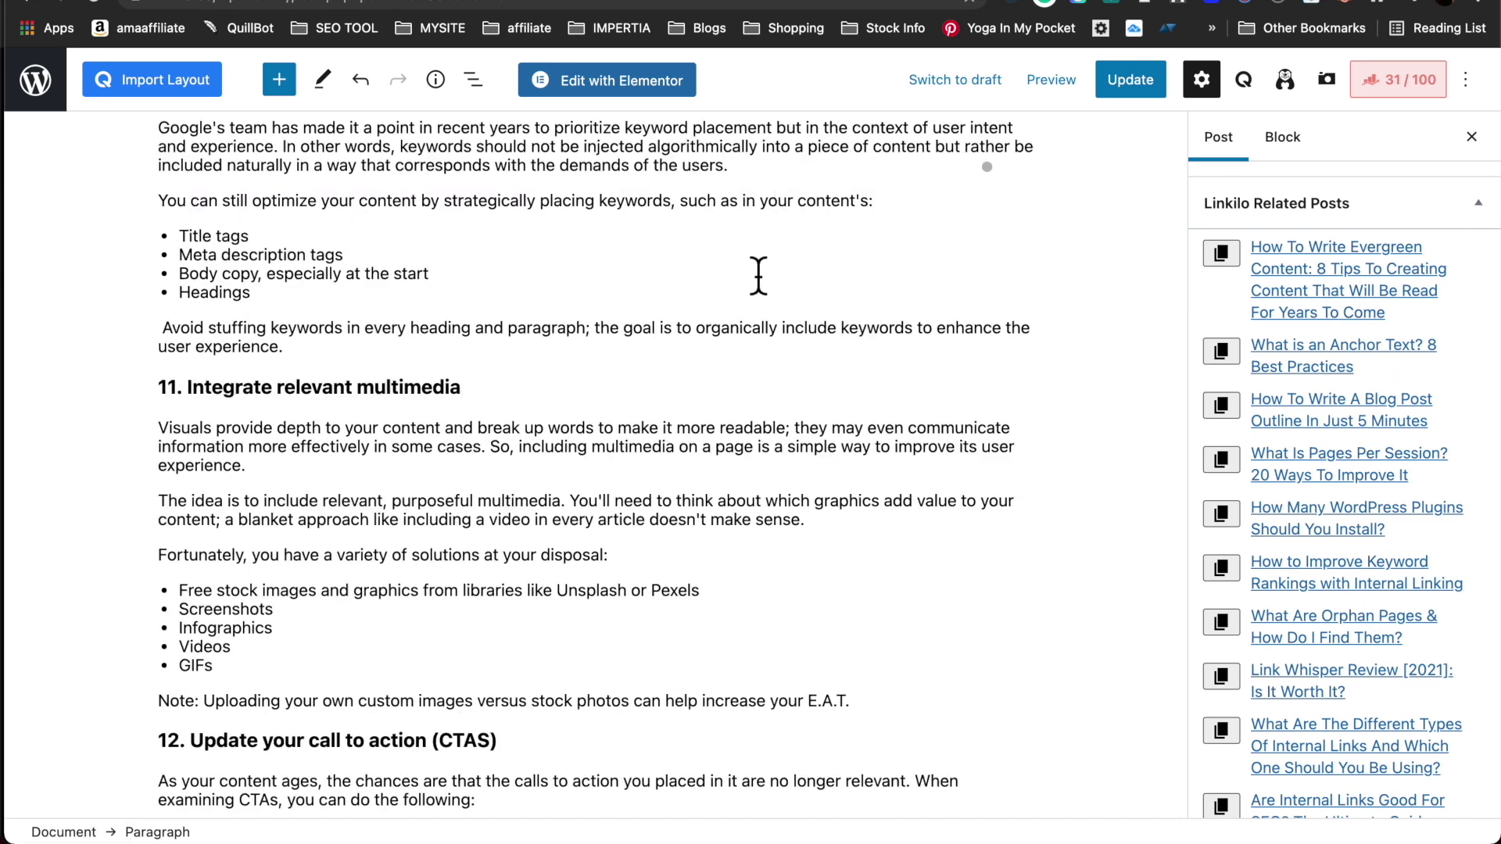
scroll(757, 279, "up", 1)
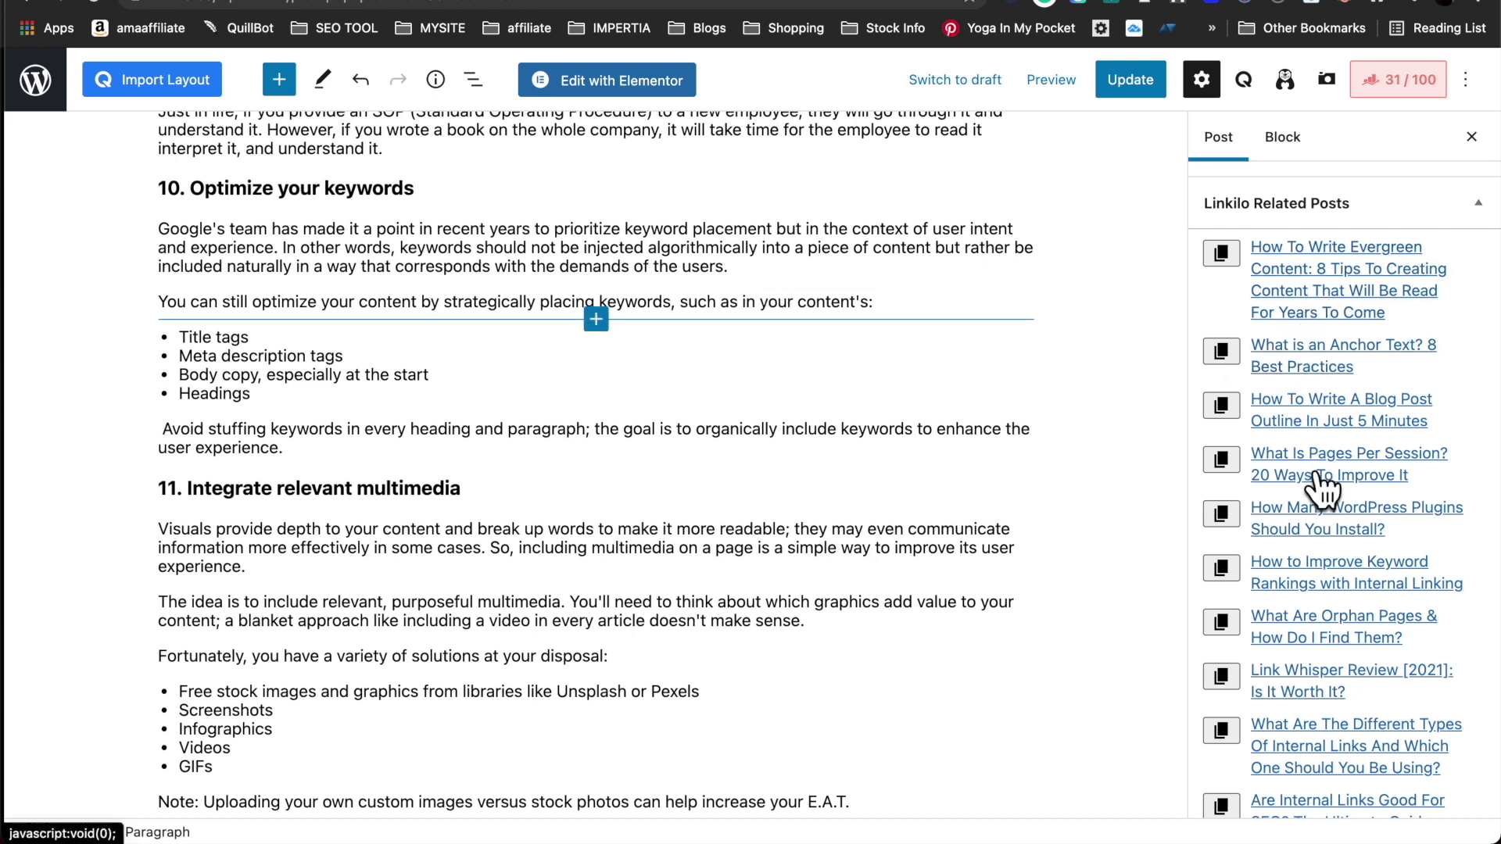
left_click(1219, 254)
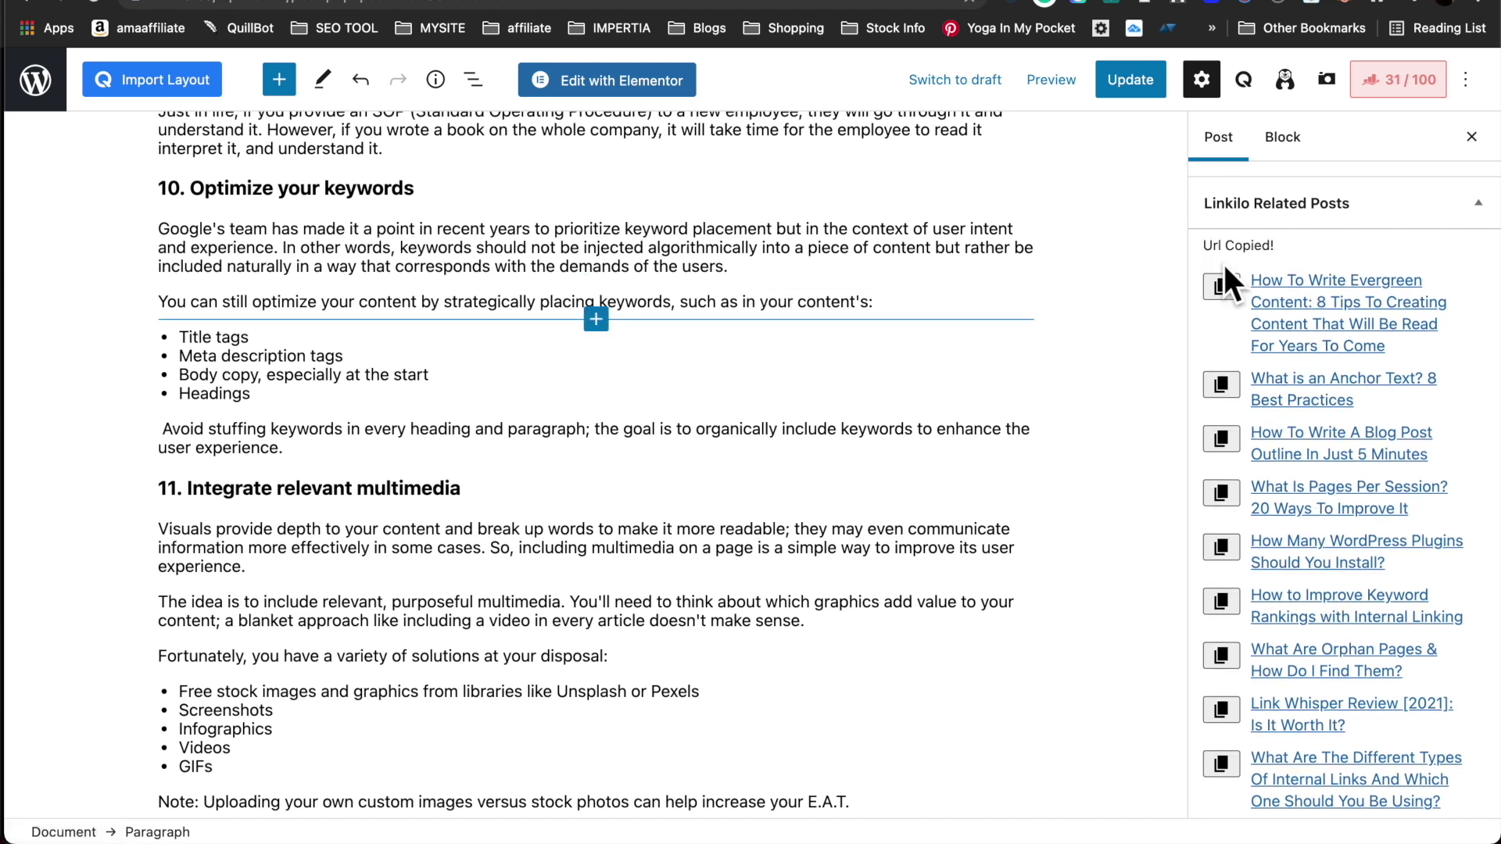
Select 'injected algorithmically' in the keywords paragraph, then re-tick contextual related articles suggestions.
left_click(760, 262)
left_click_drag(762, 249, 586, 248)
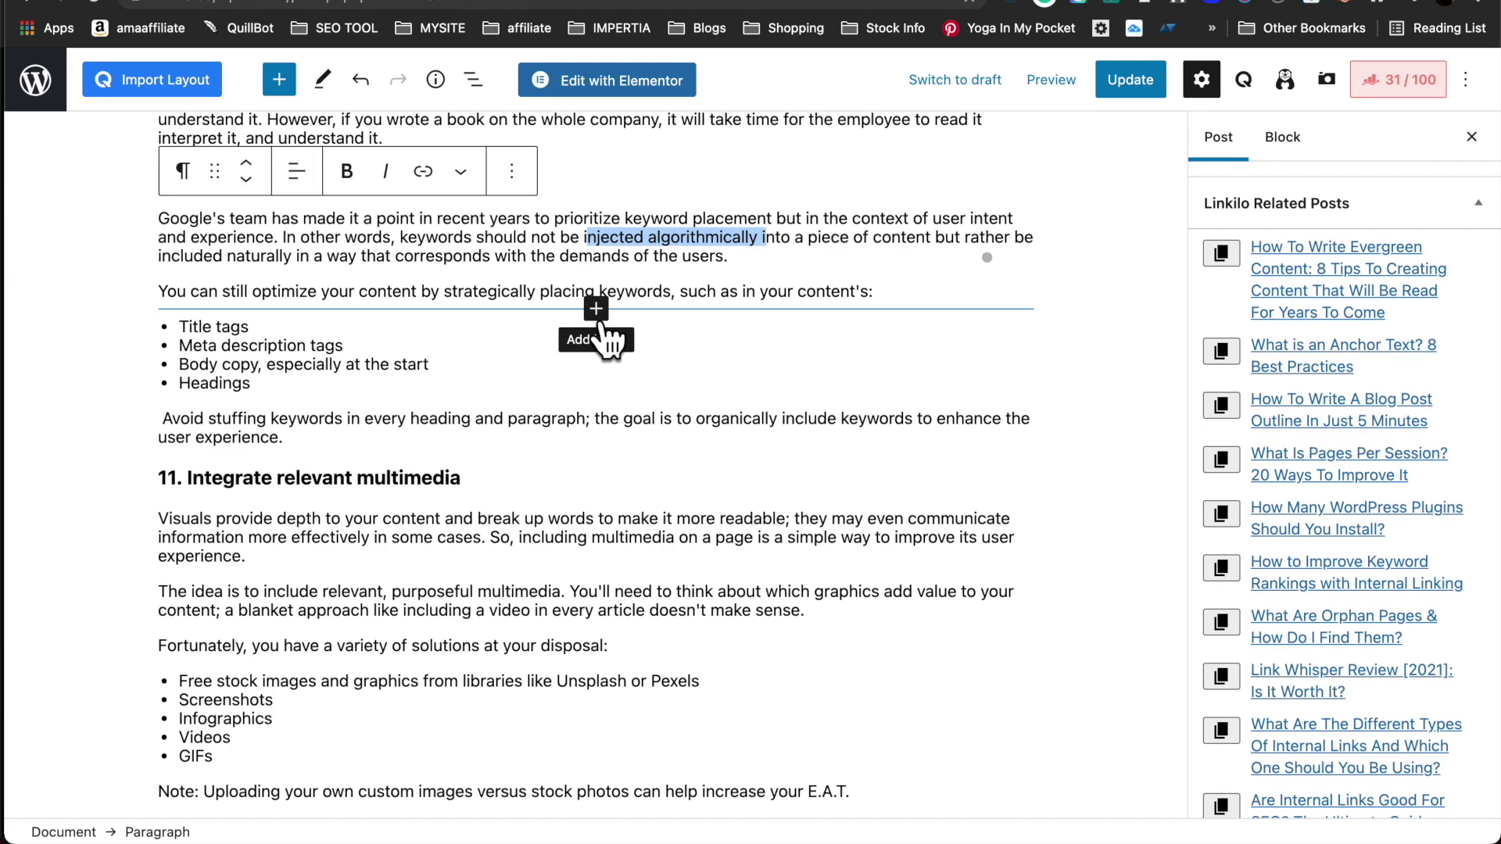
scroll(652, 266, "down", 20)
scroll(648, 266, "down", 15)
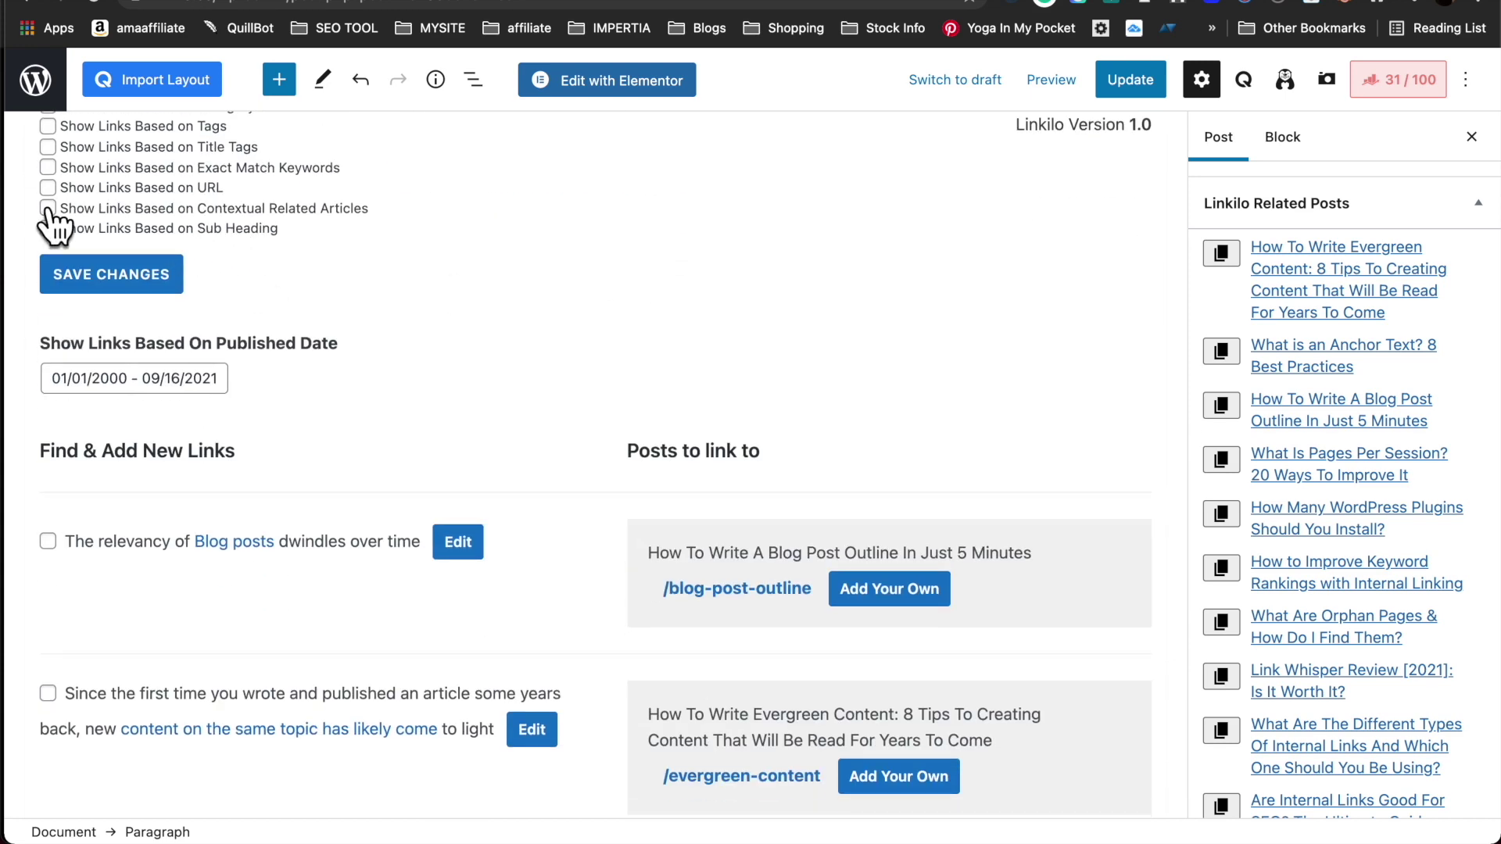
left_click(48, 209)
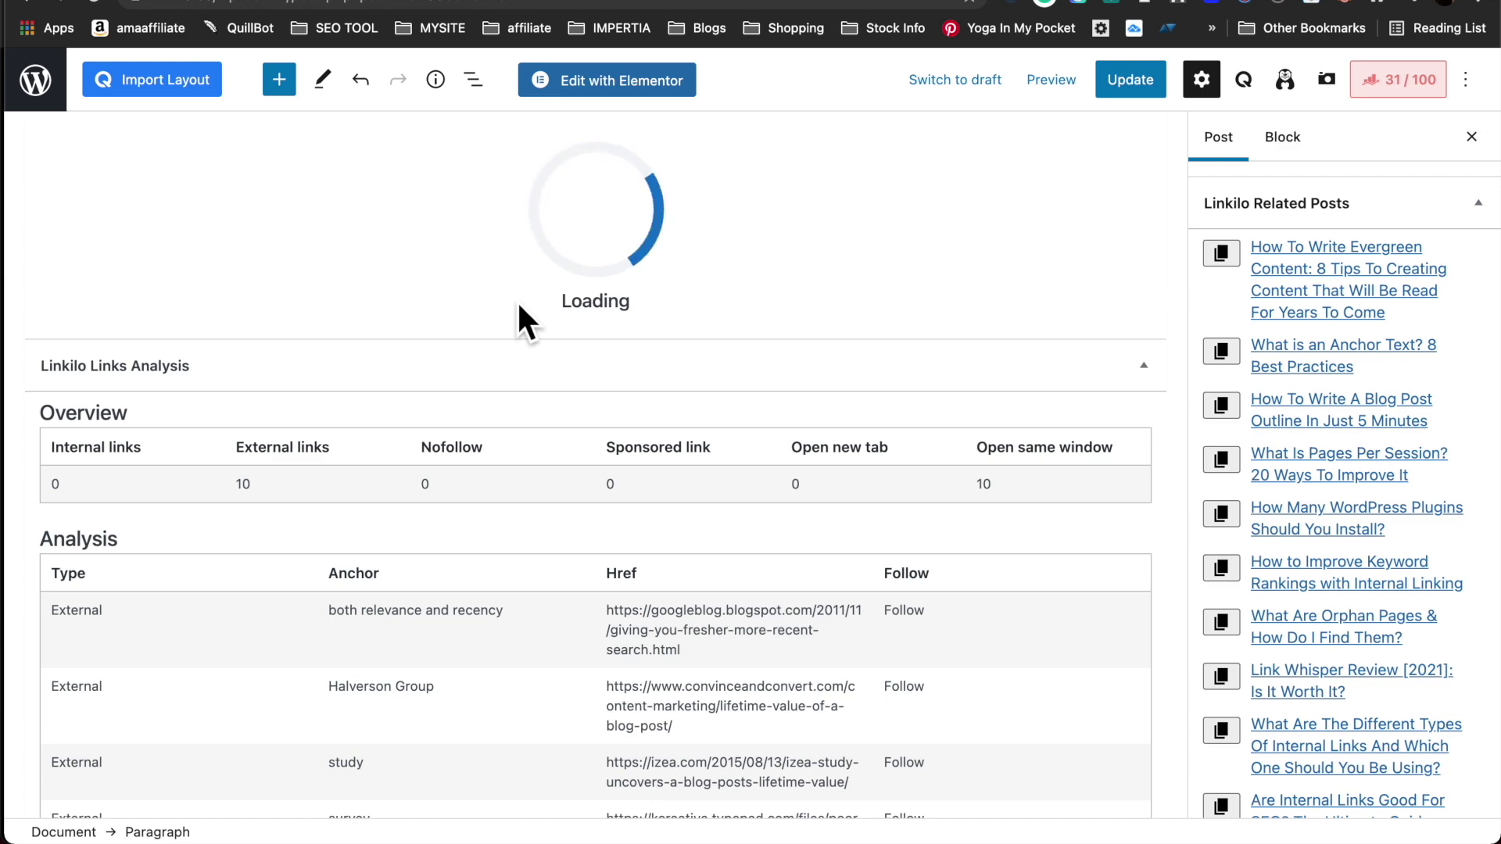
Scroll to Links Analysis listing external links like 'Halverson Group' and 'study', all Follow.
scroll(437, 251, "down", 15)
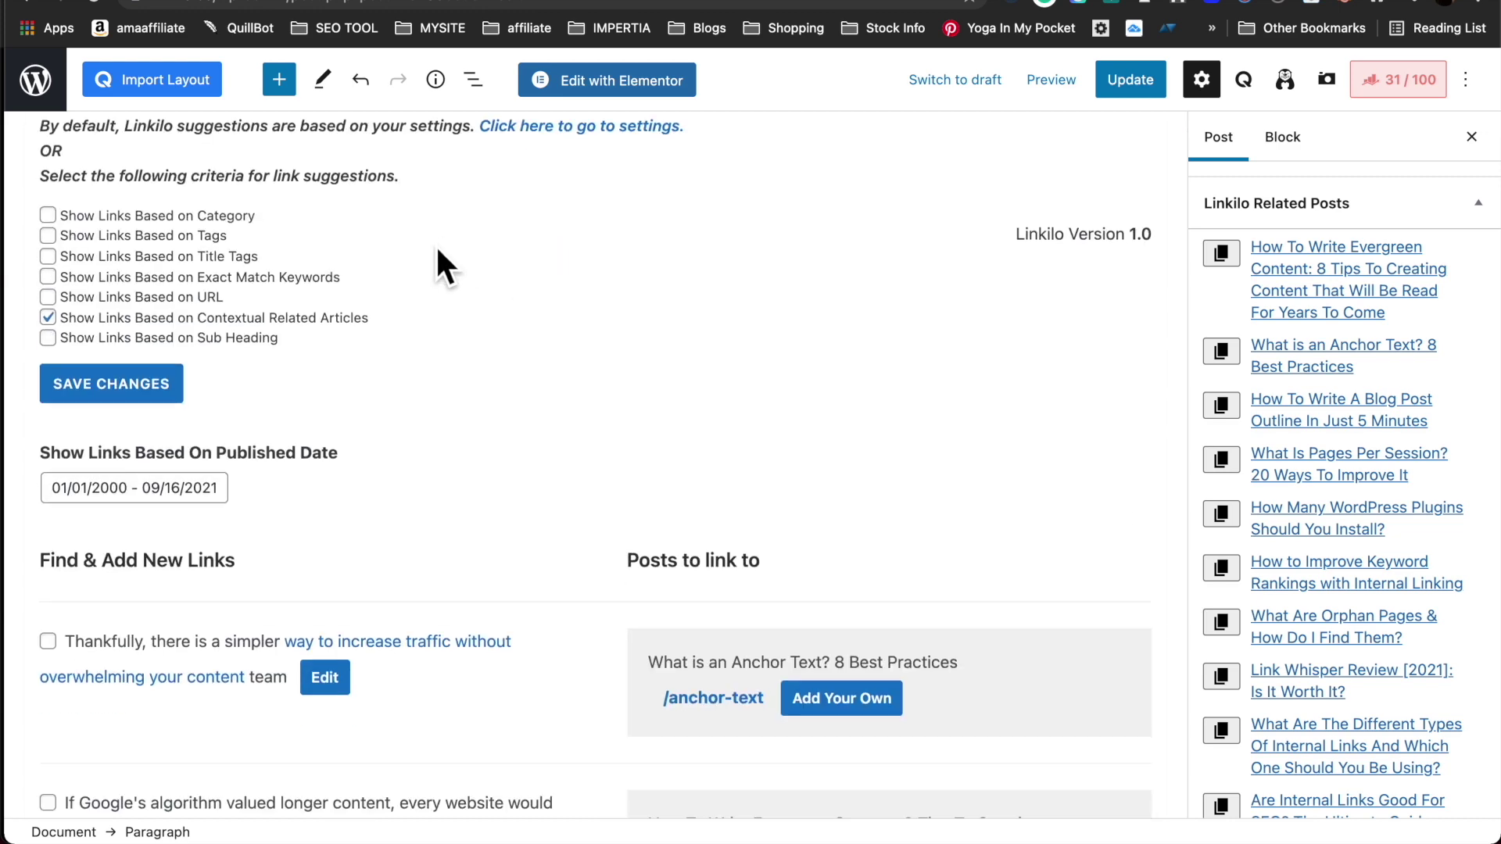
scroll(435, 258, "down", 1)
Scroll the Linkilo Summary past General Statistics to Frequently Used Domains and the Internal vs External chart.
scroll(301, 282, "up", 2)
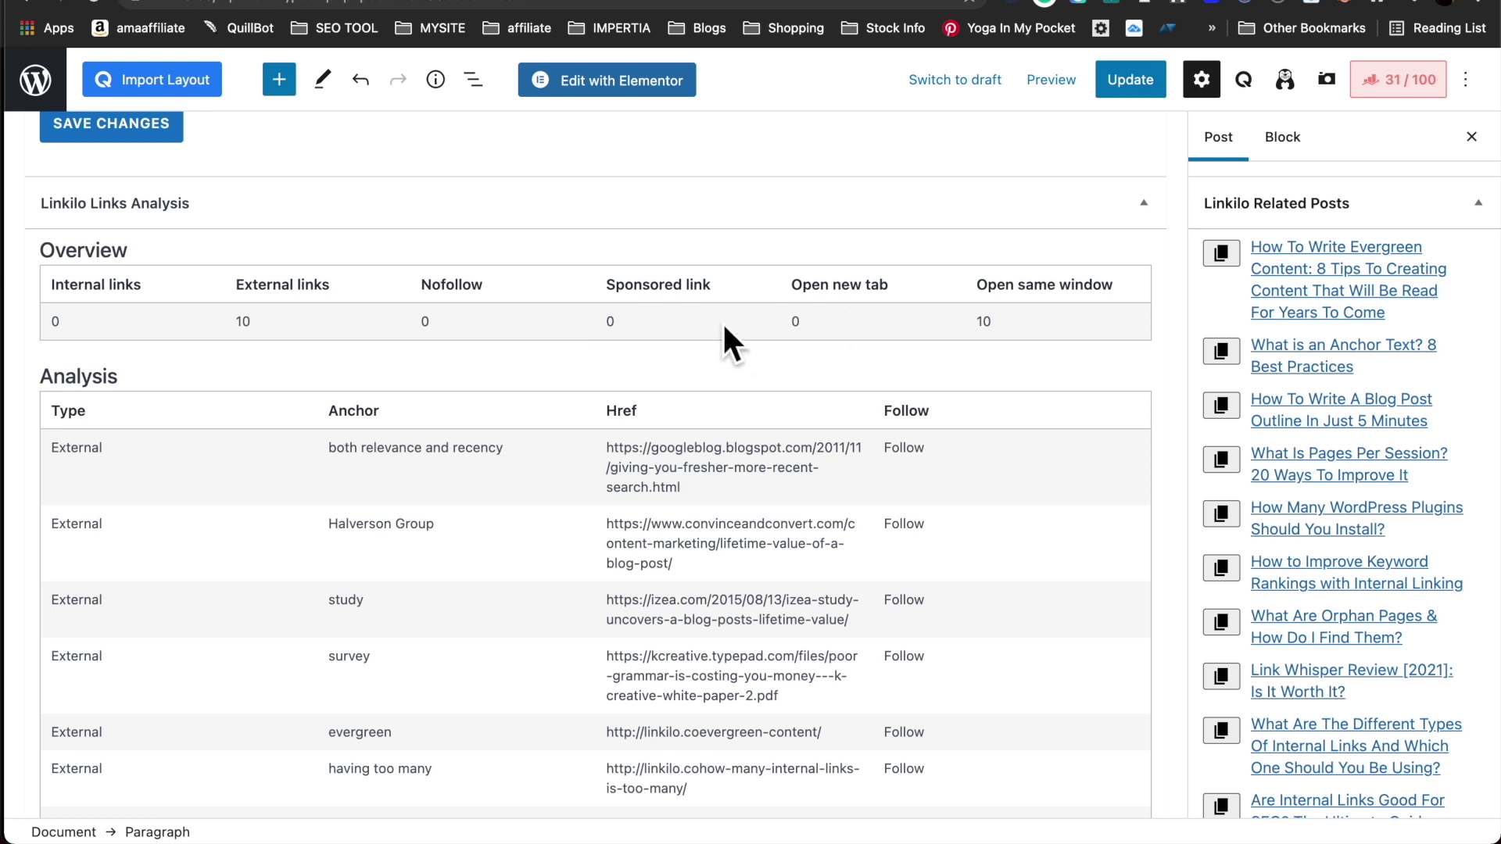
scroll(508, 352, "down", 2)
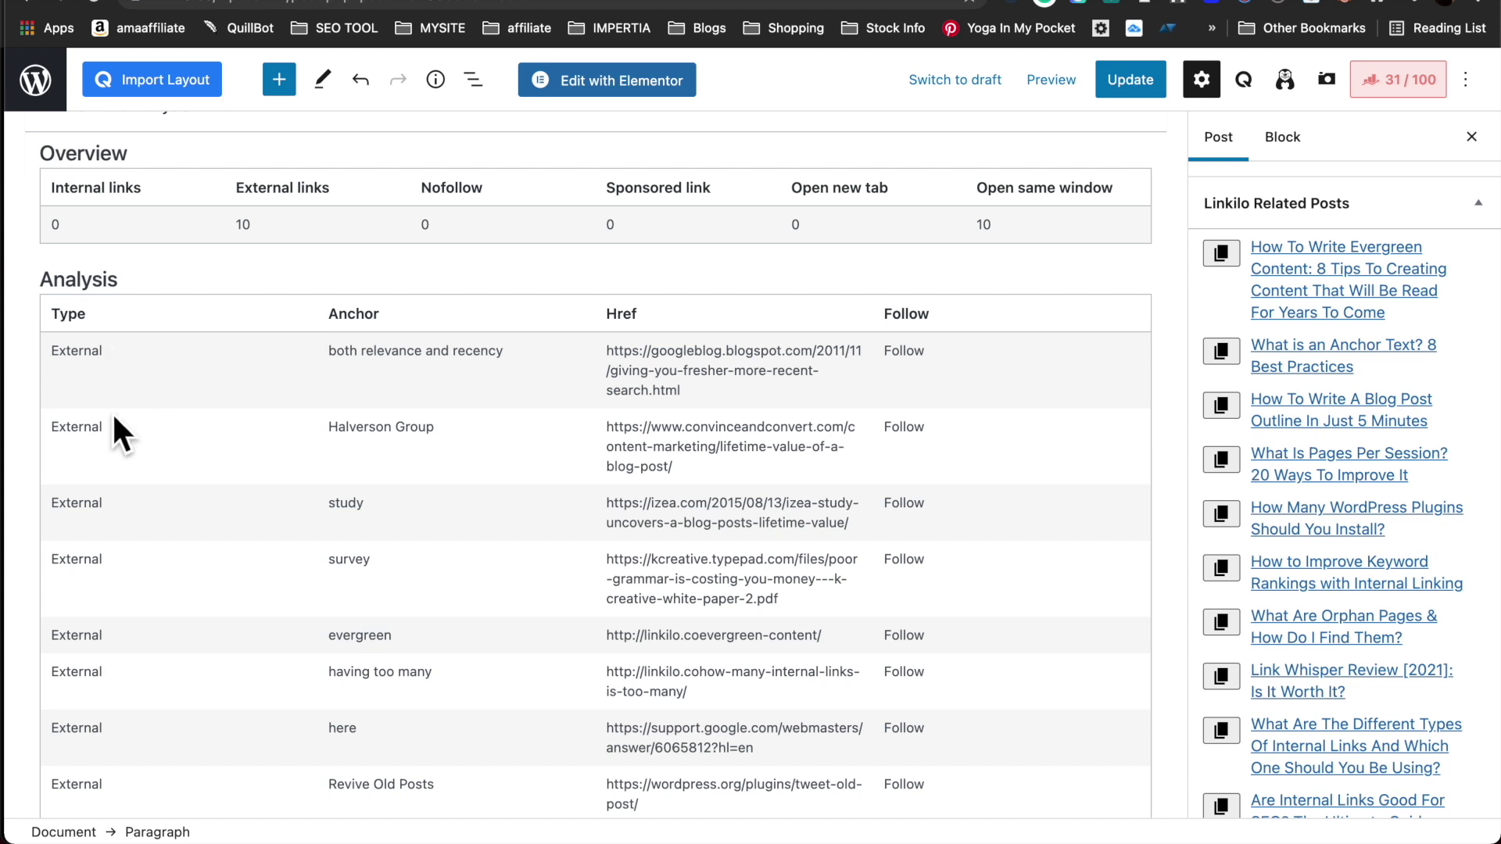
scroll(140, 619, "down", 1)
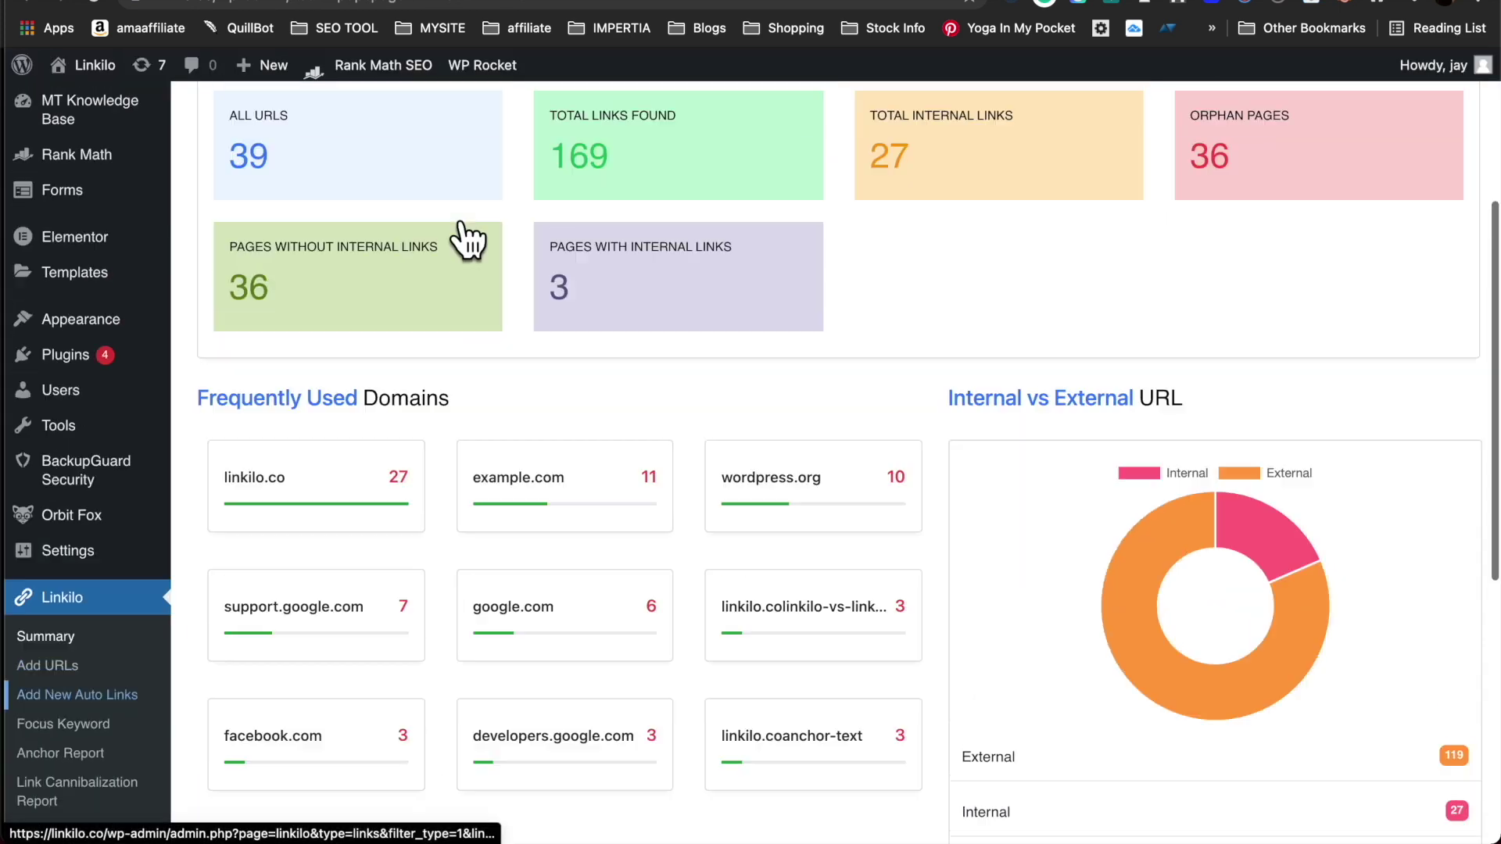
scroll(459, 241, "up", 5)
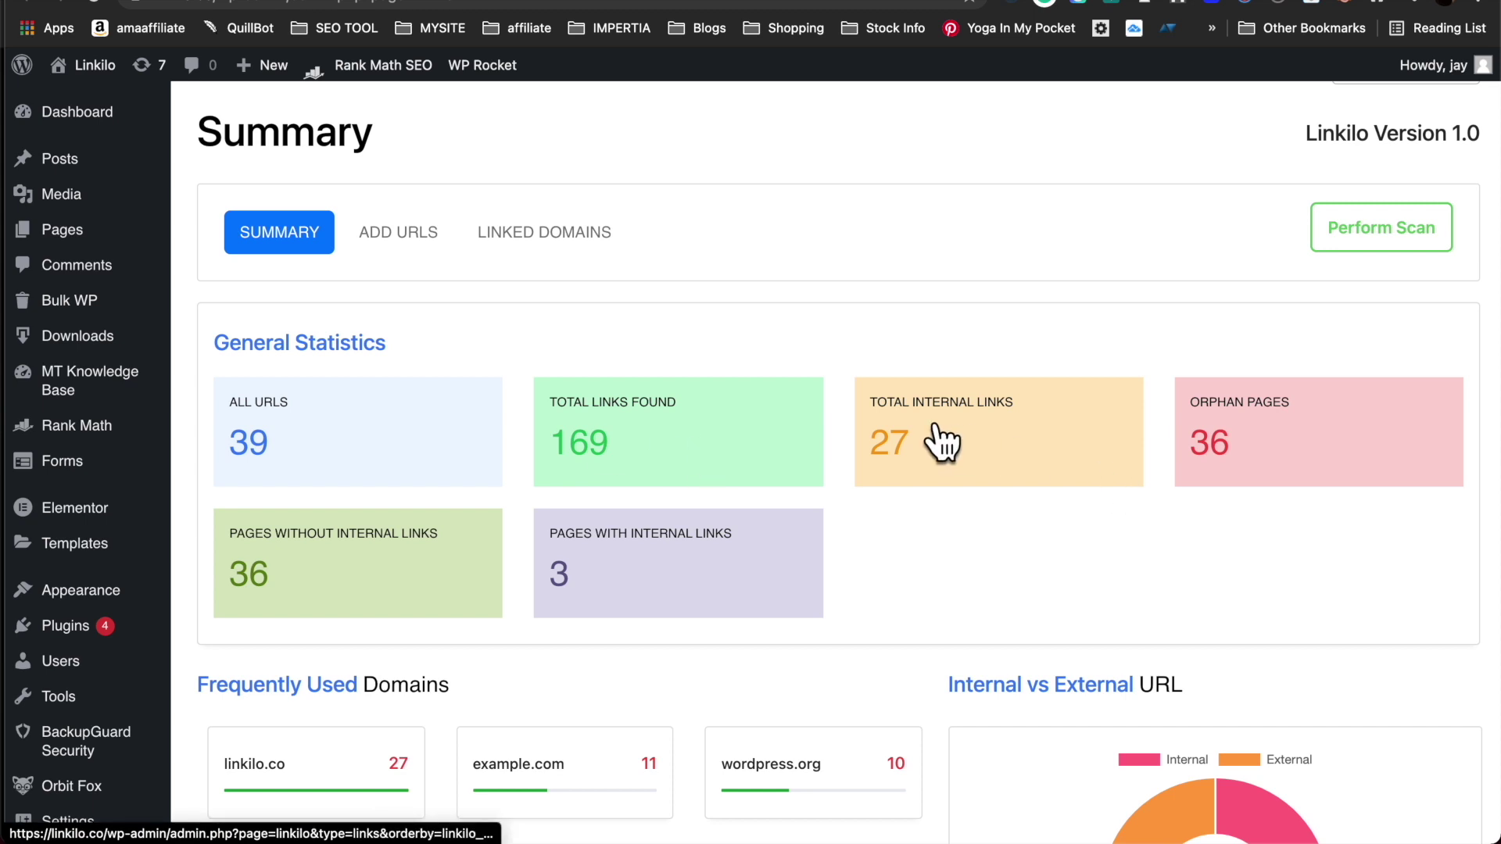
scroll(942, 443, "down", 1)
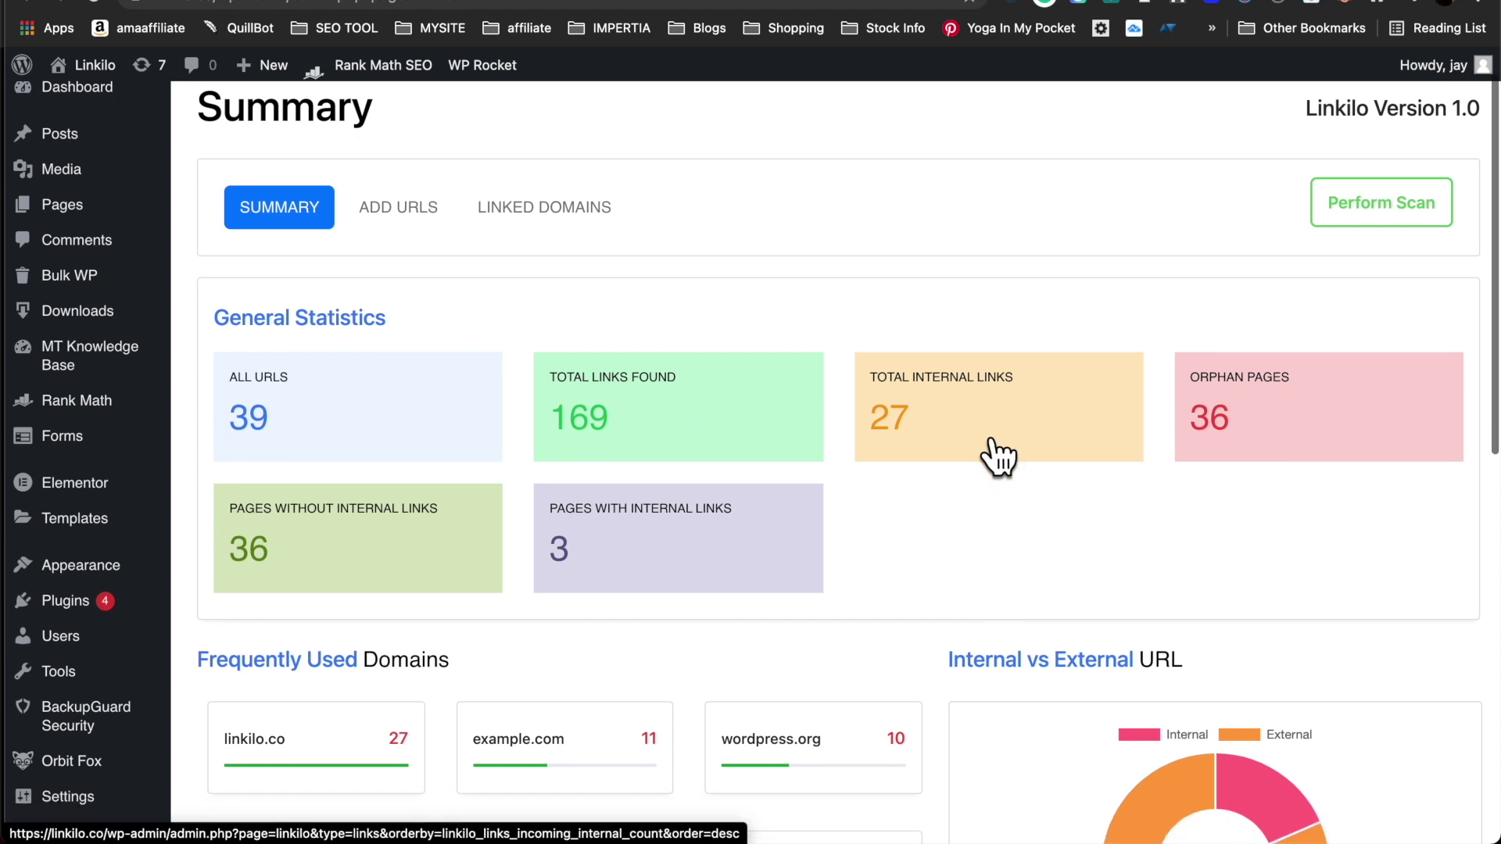
scroll(436, 519, "down", 2)
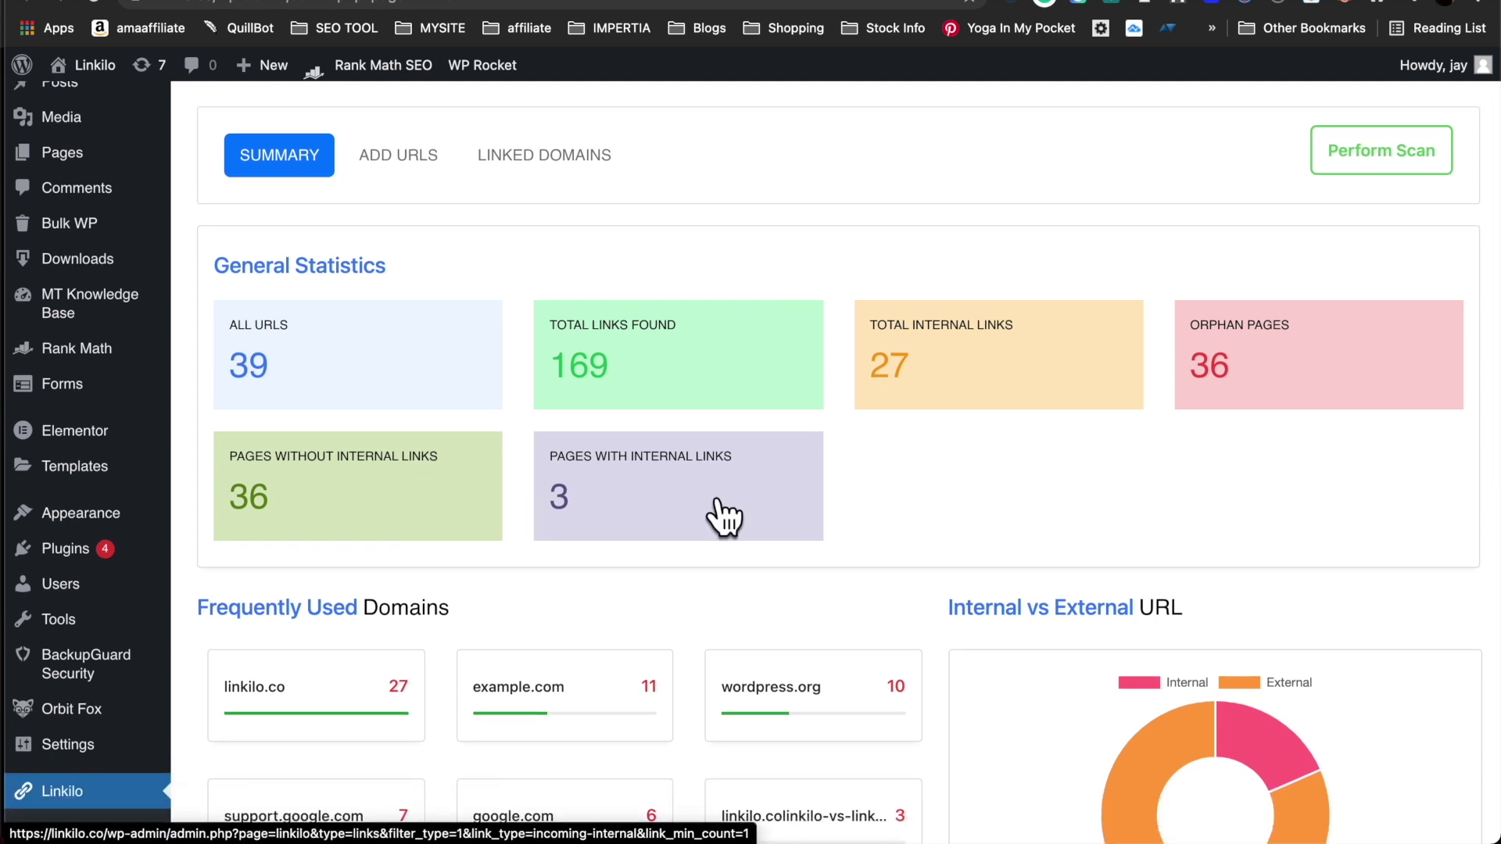
scroll(721, 511, "down", 2)
scroll(923, 494, "down", 6)
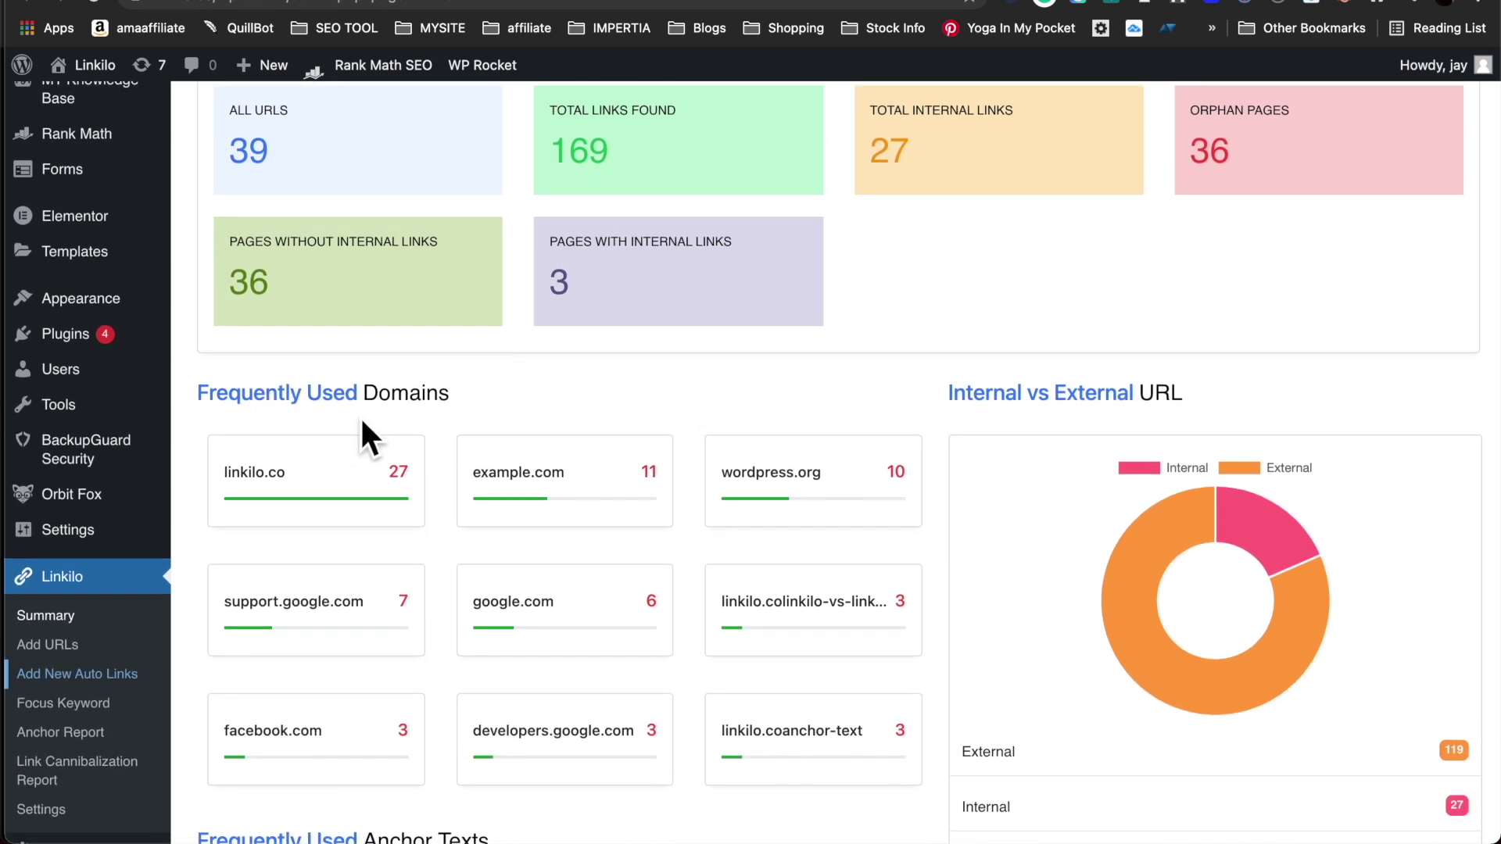
scroll(362, 434, "down", 12)
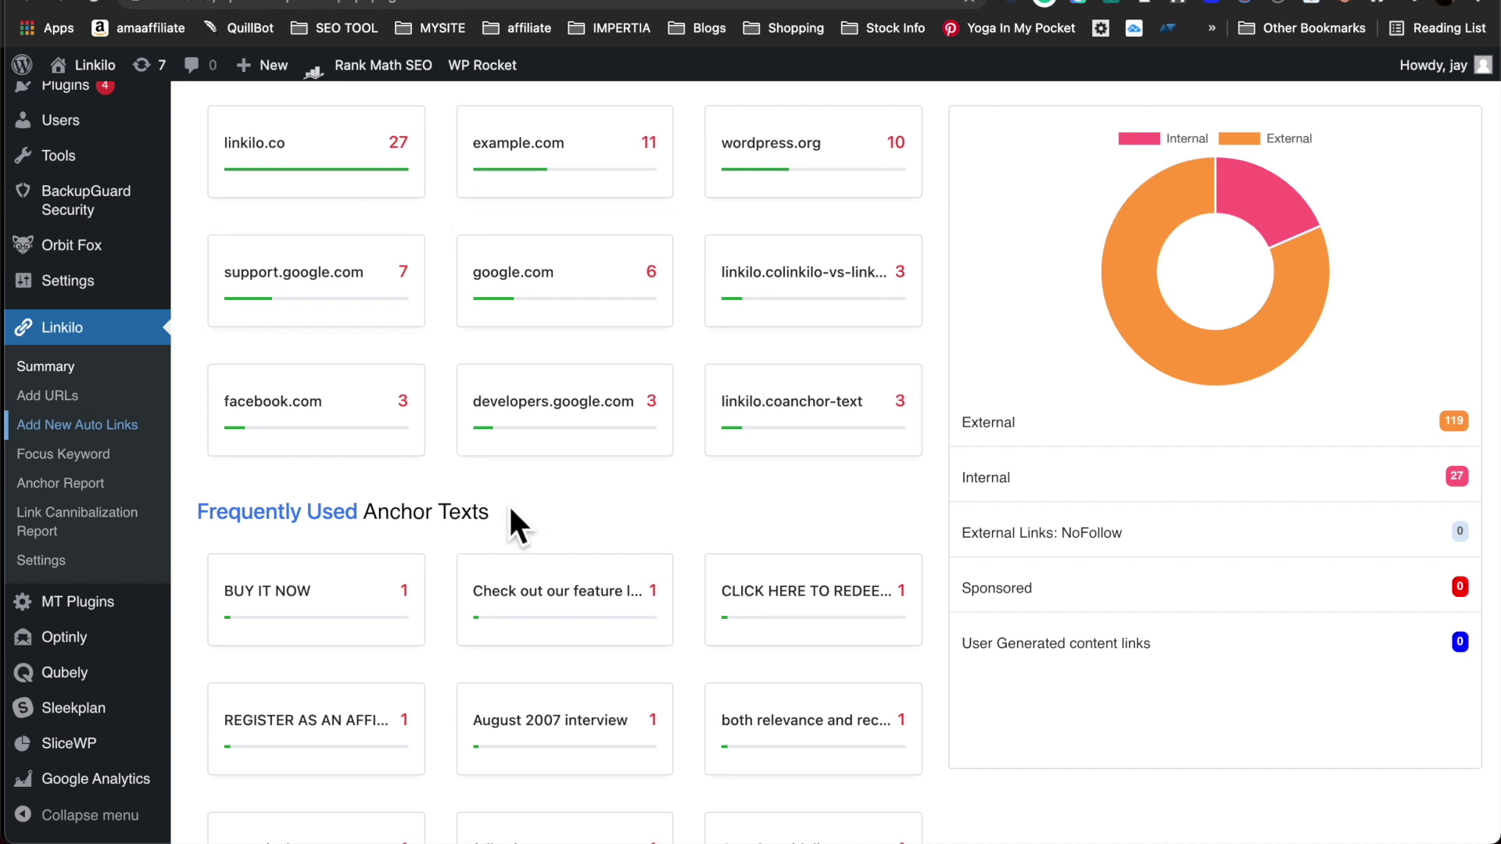
scroll(999, 479, "up", 5)
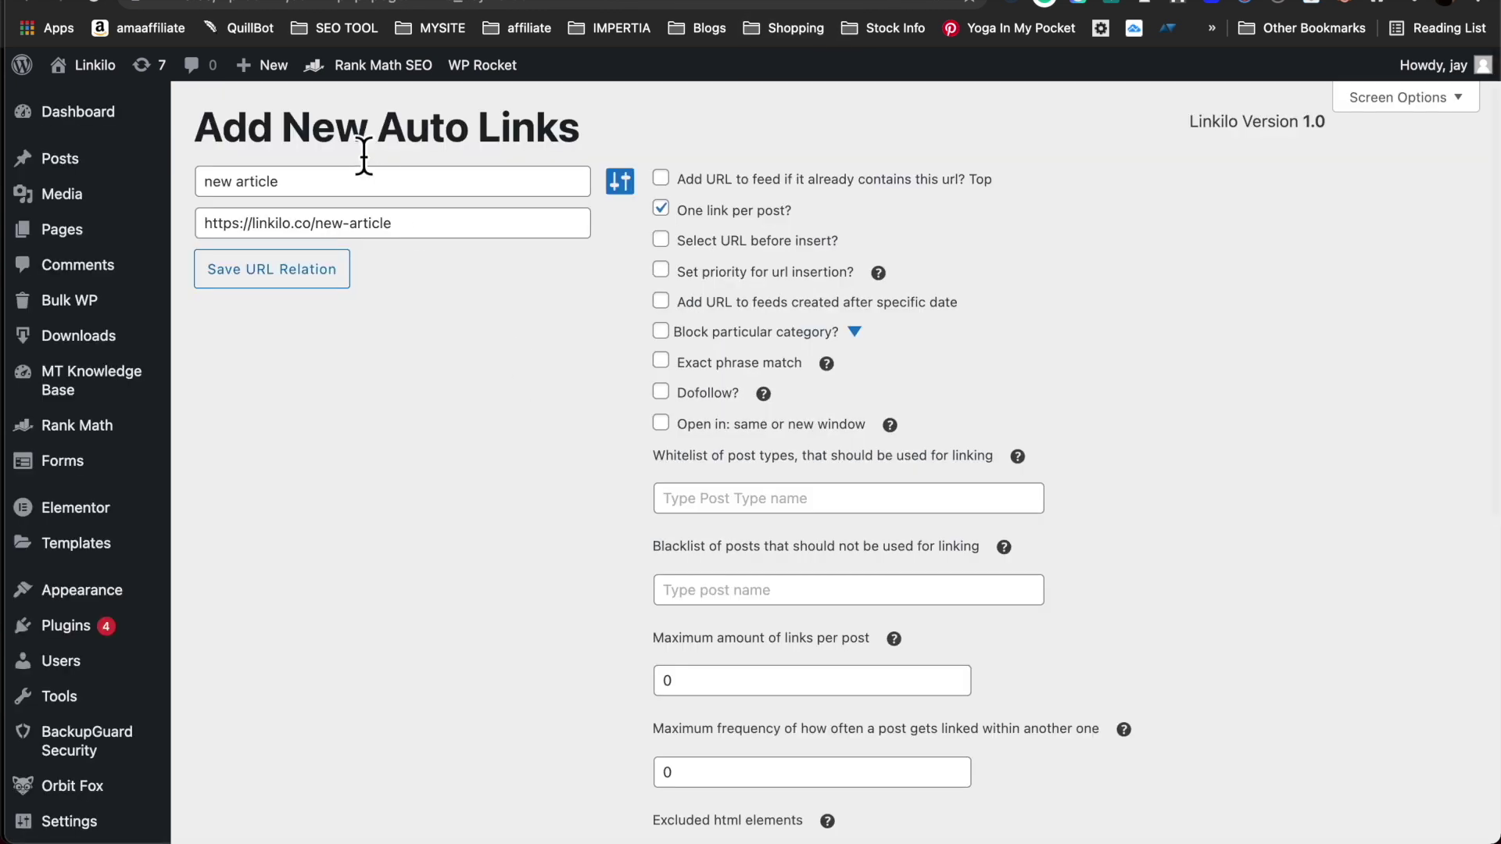
Edit the 'new article' keyword and its URL, and tick 'Select URL before insert?'.
left_click(399, 188)
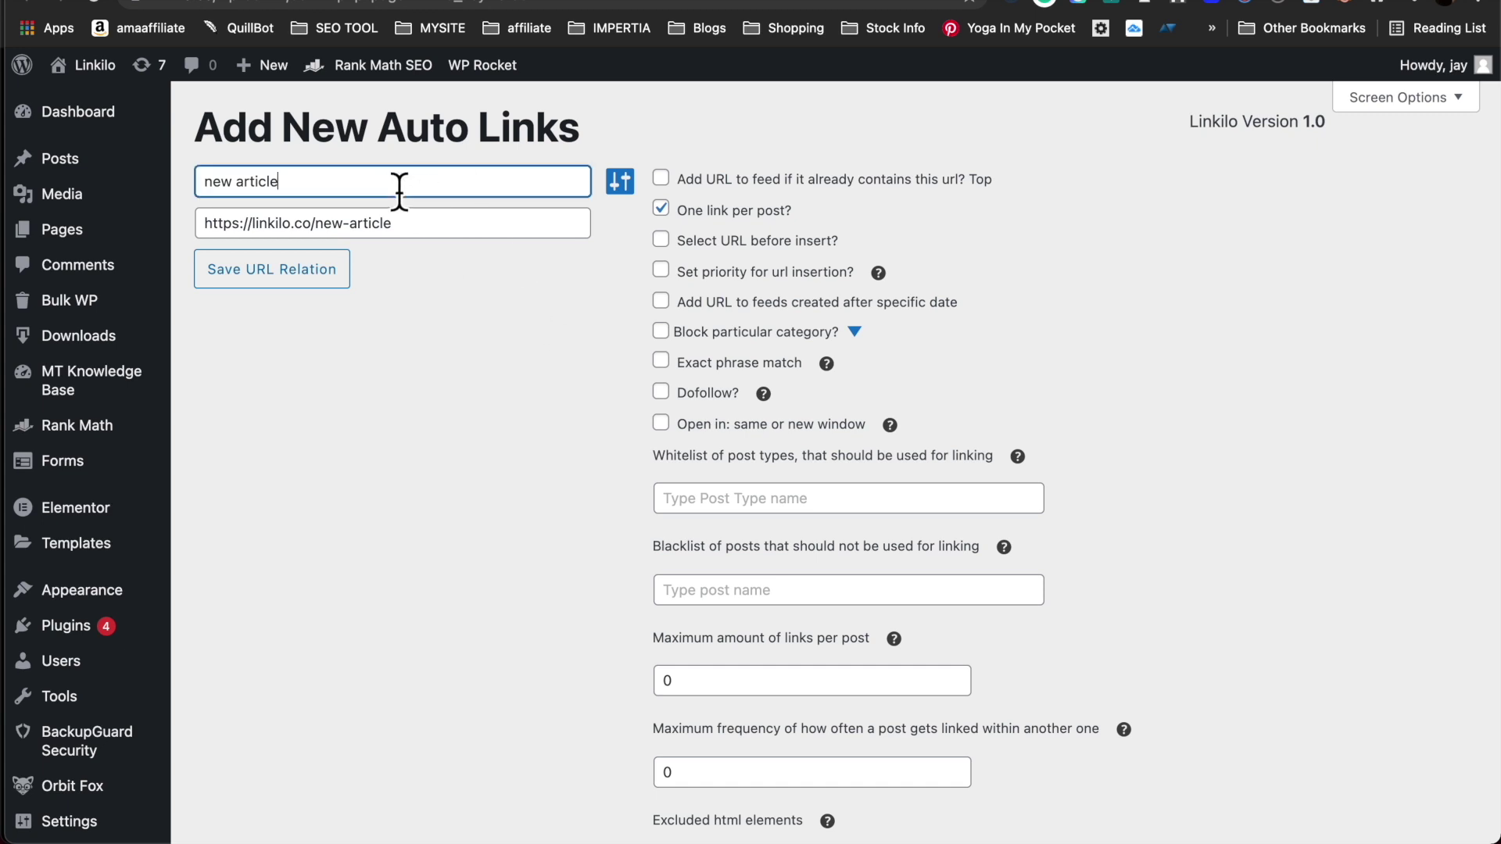
left_click(434, 230)
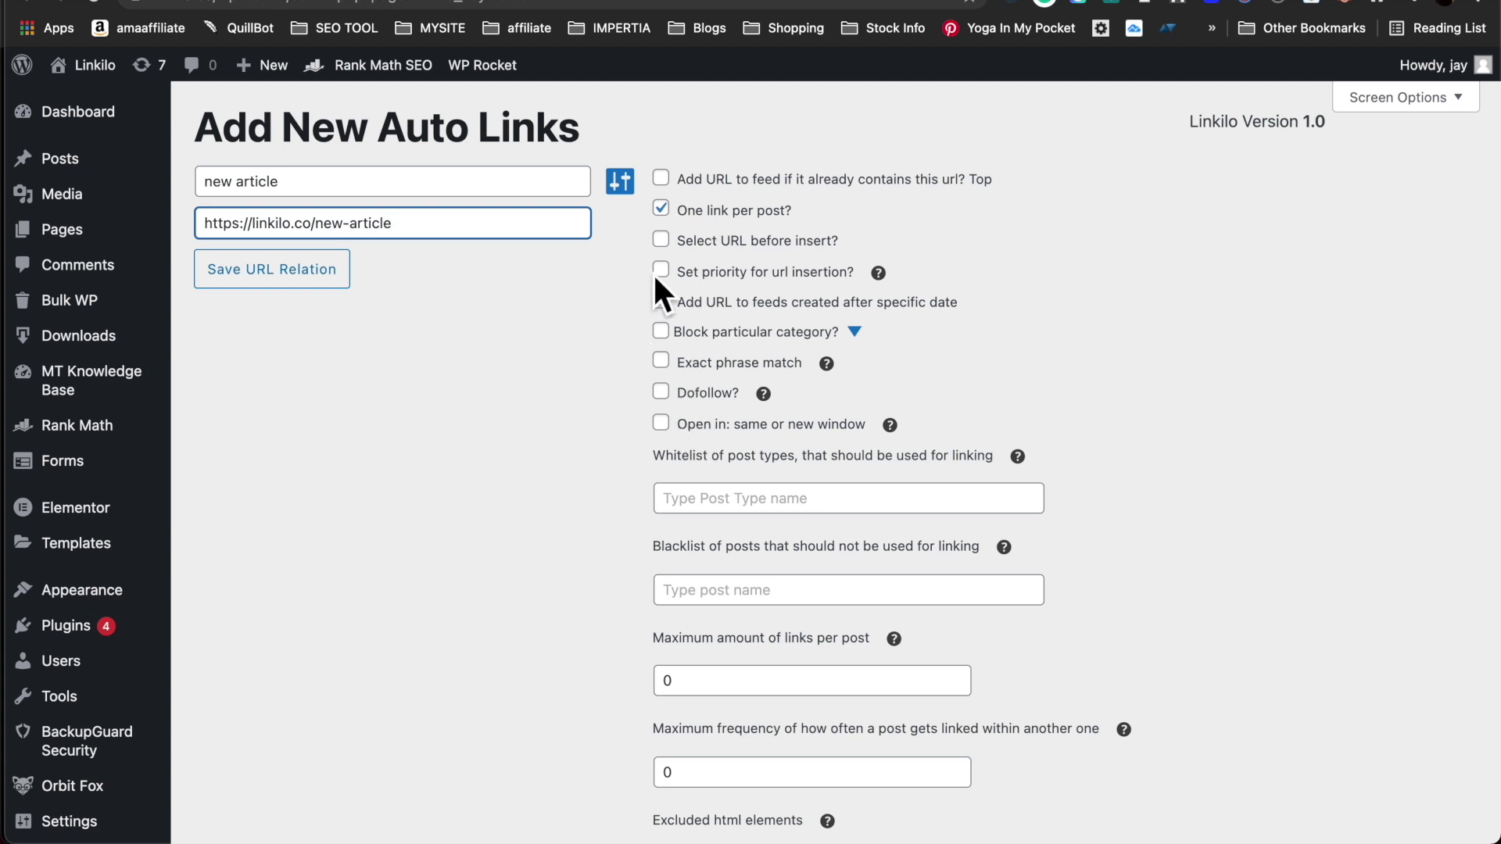
left_click(663, 241)
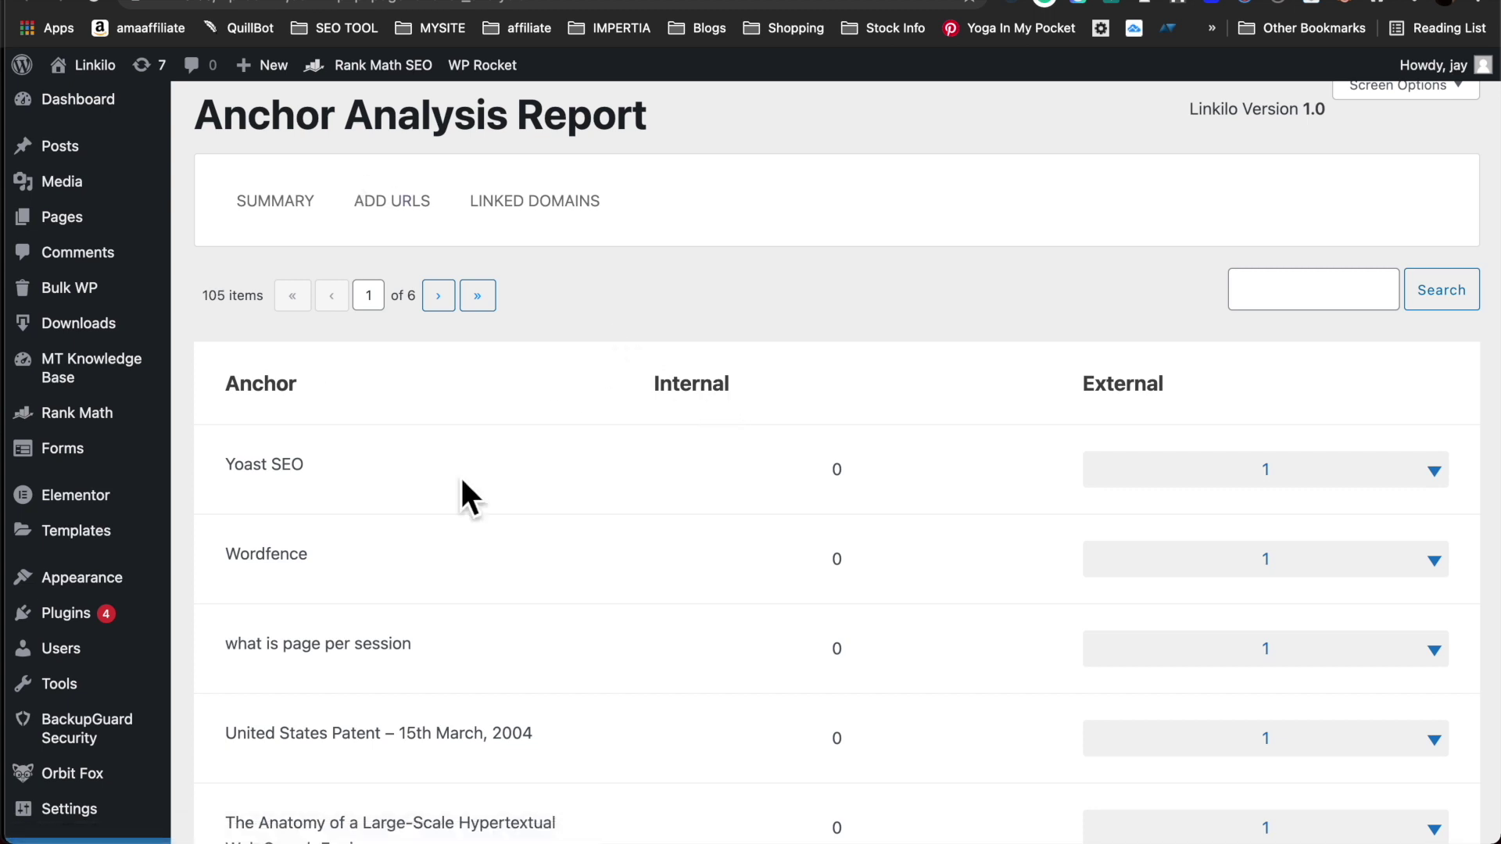
left_click_drag(355, 475, 304, 441)
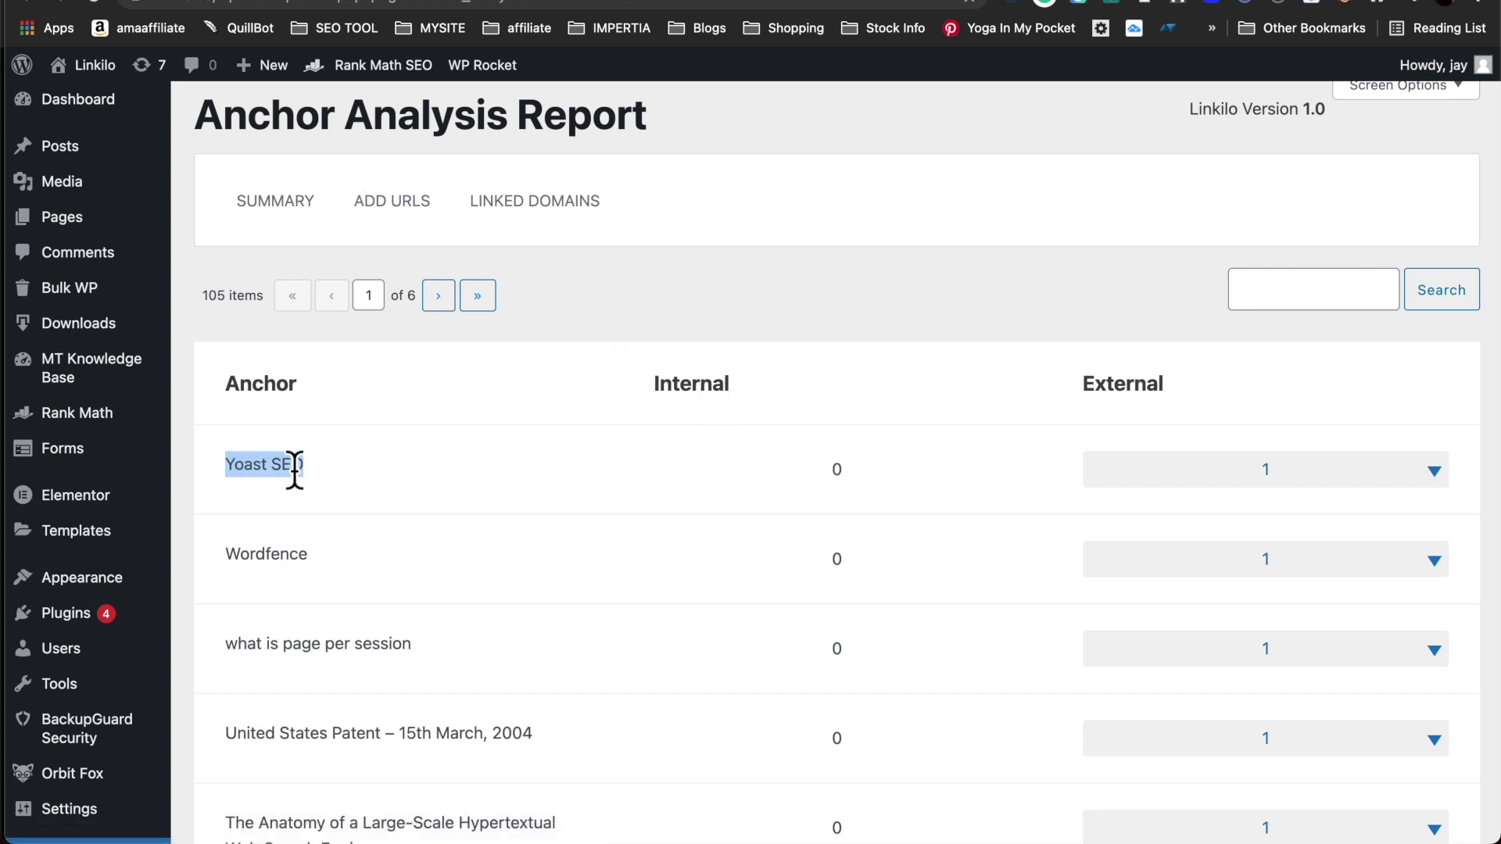
left_click(360, 485)
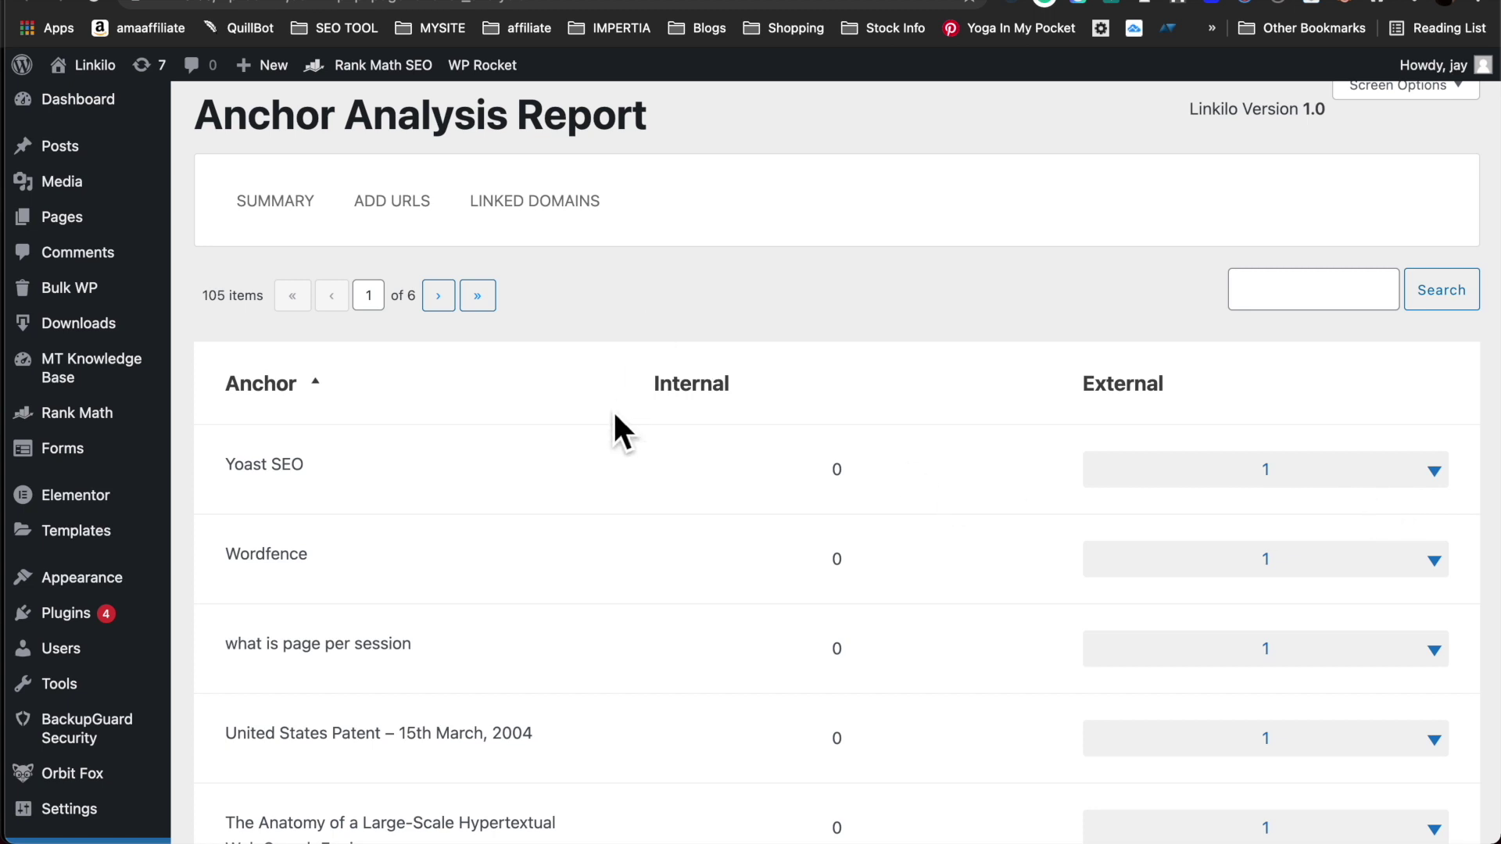
scroll(785, 495, "down", 1)
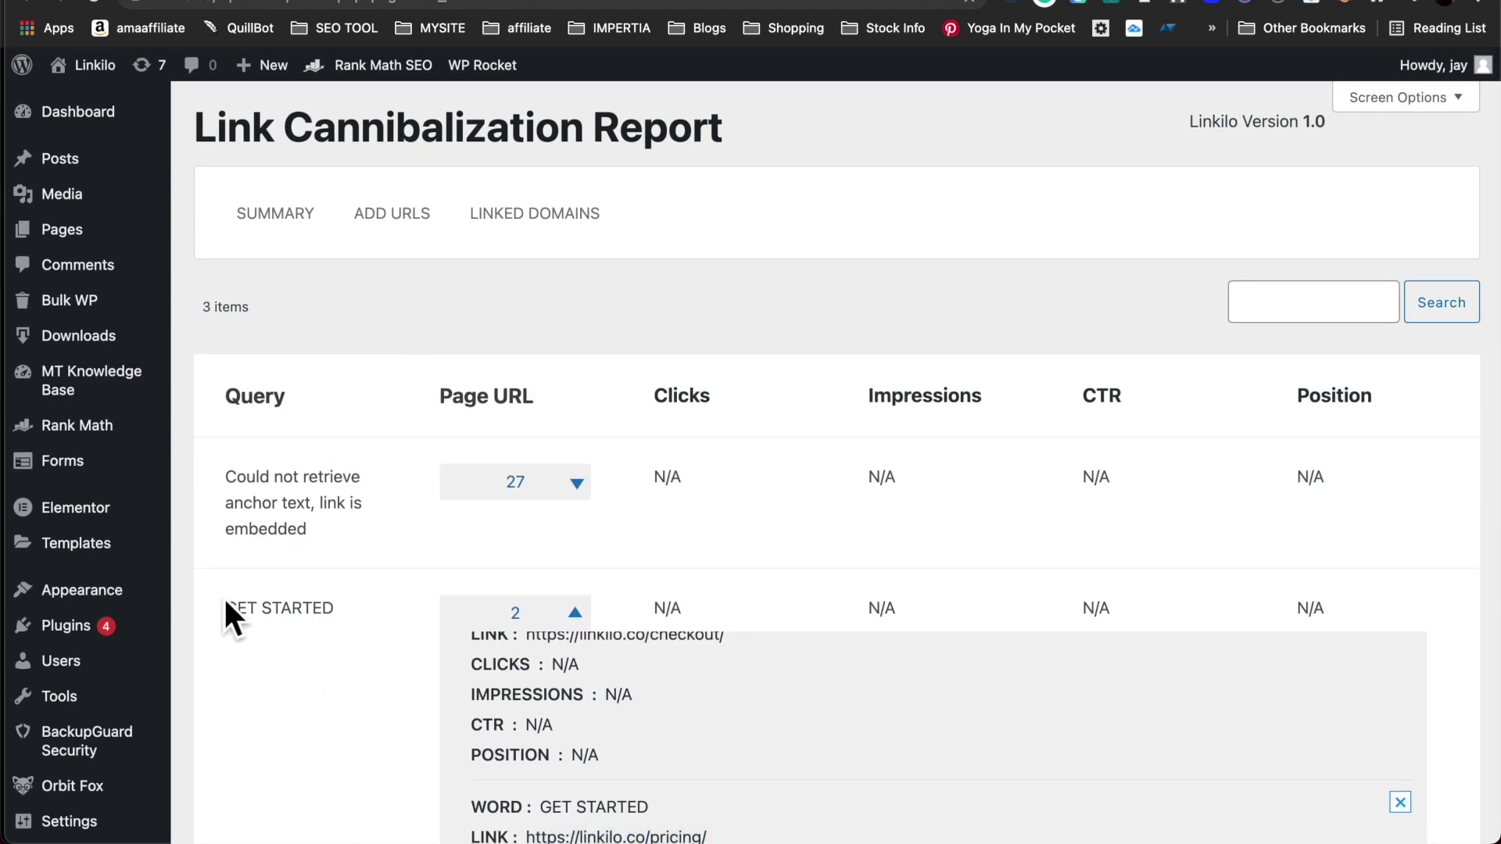
In the Link Cannibalization Report, highlight the GET STARTED anchor entries and the pricing page link.
scroll(461, 636, "down", 5)
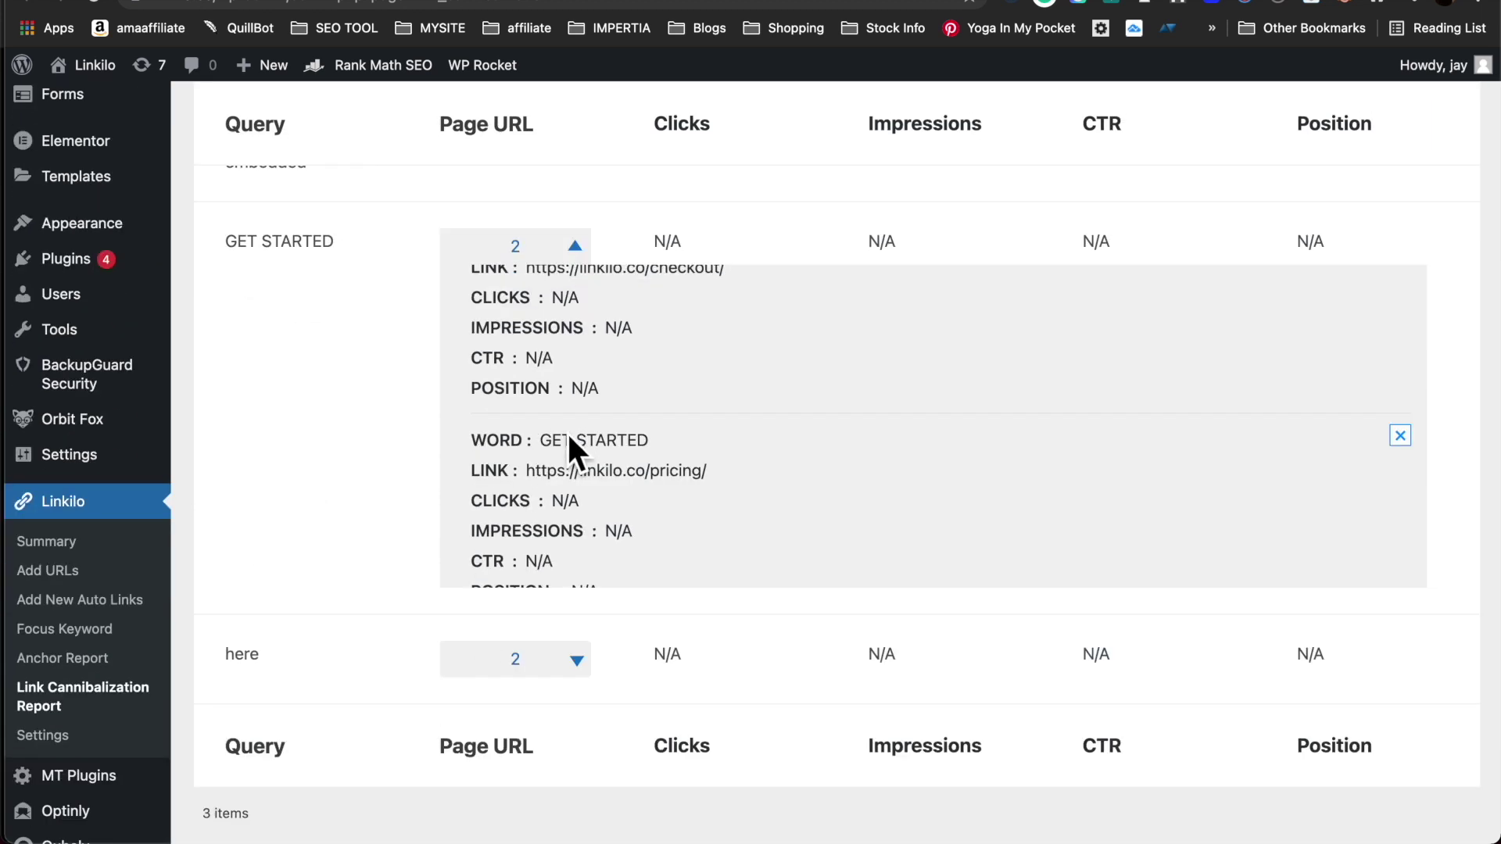
scroll(566, 432, "up", 2)
left_click_drag(541, 298, 655, 298)
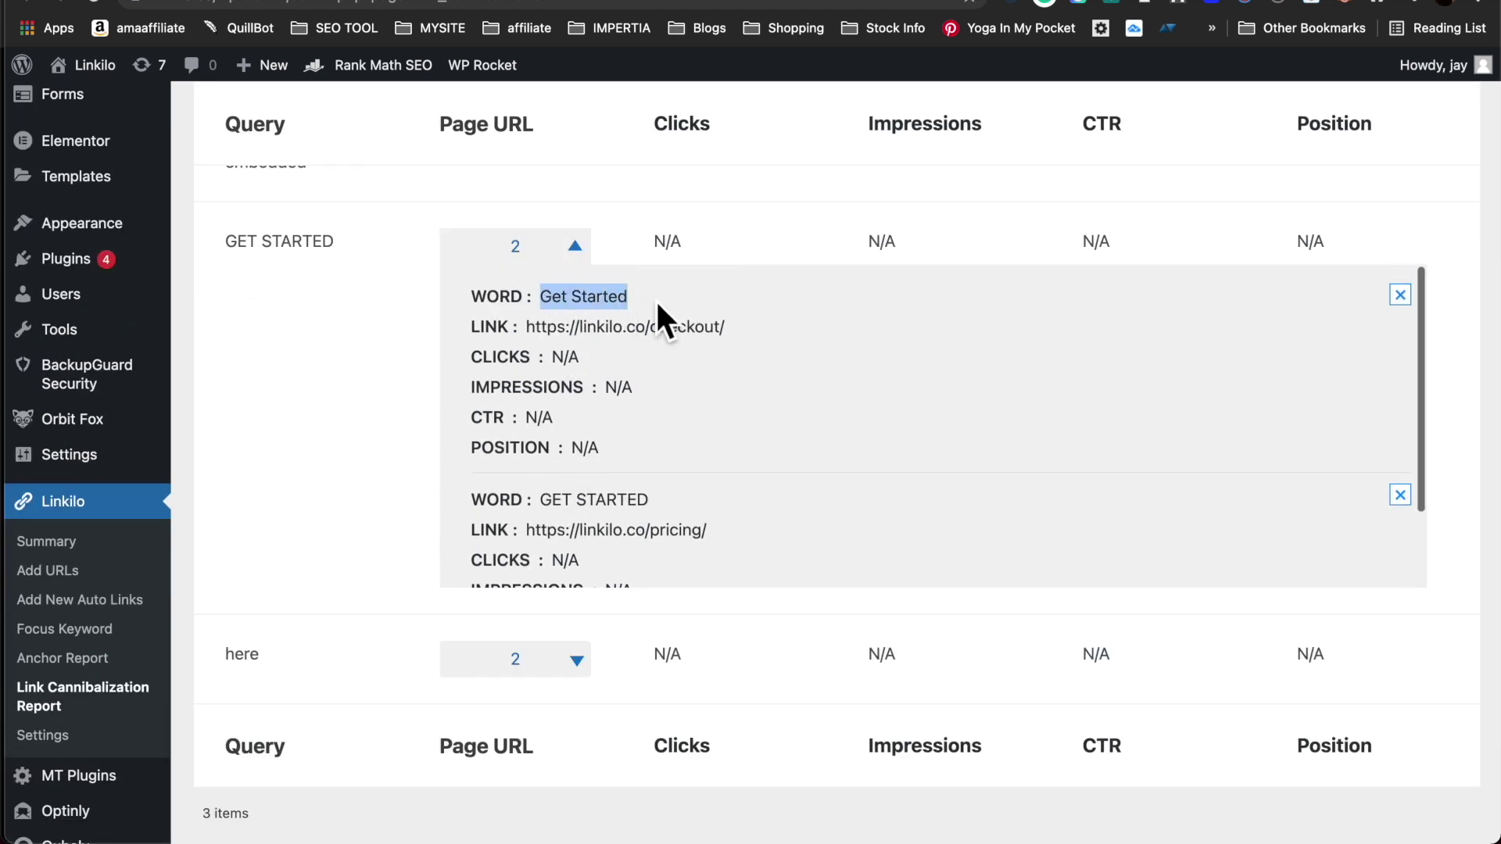
left_click_drag(526, 328, 751, 352)
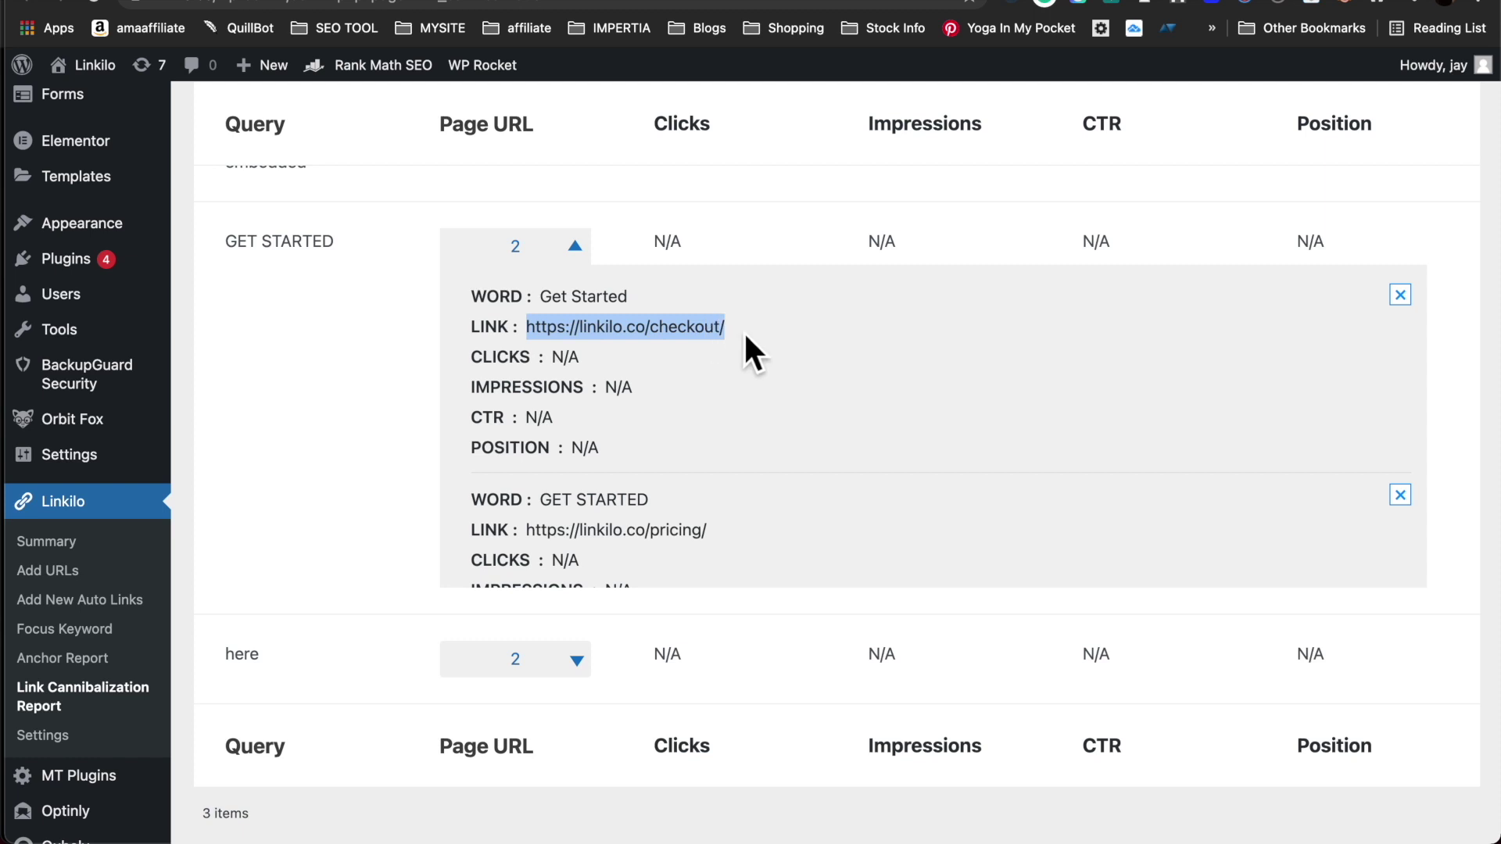
scroll(721, 341, "down", 1)
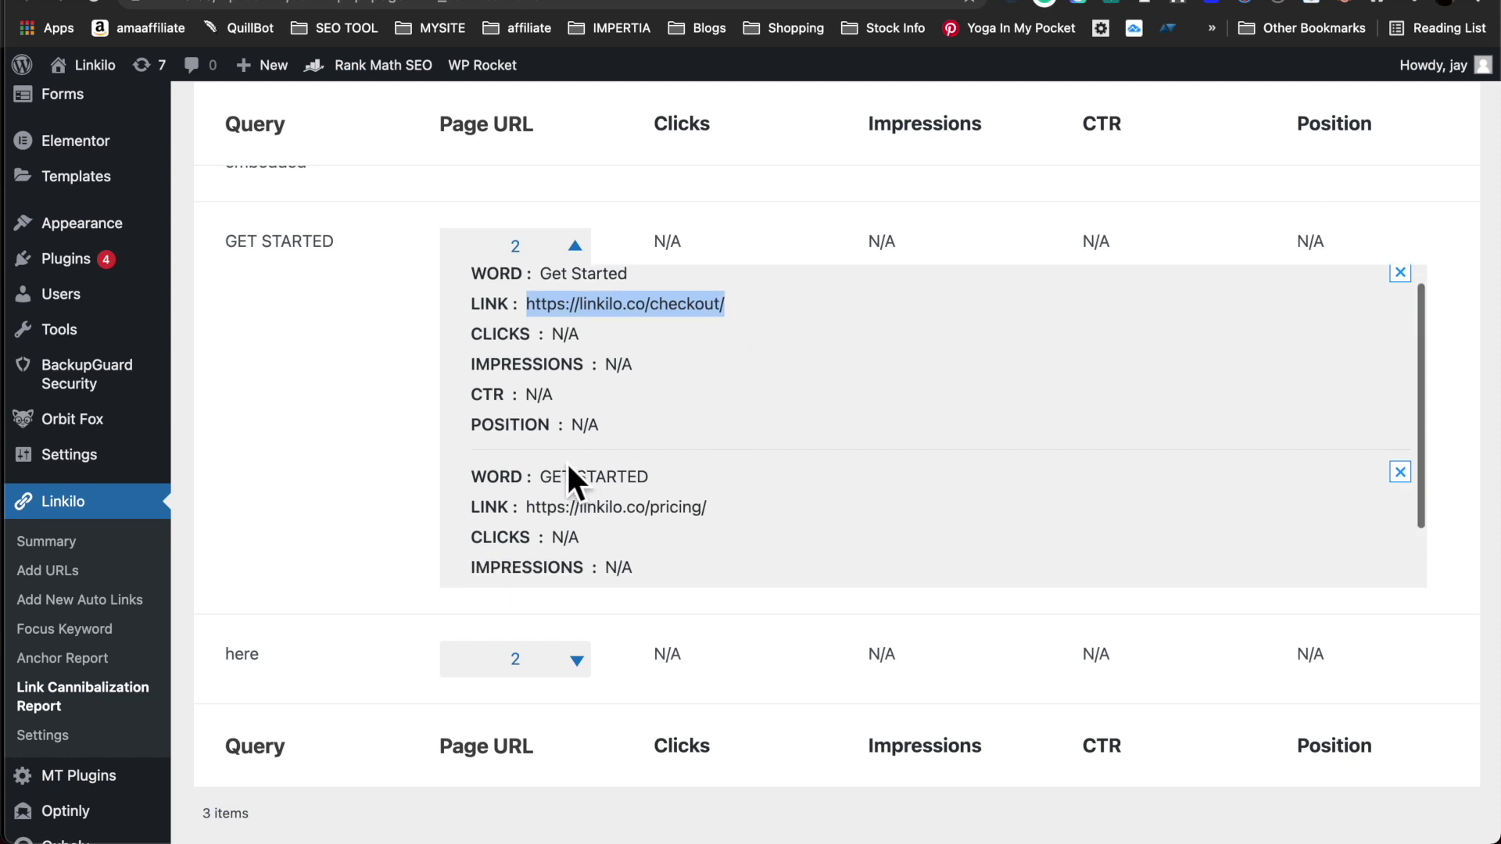
left_click_drag(537, 479, 673, 484)
left_click_drag(524, 508, 718, 510)
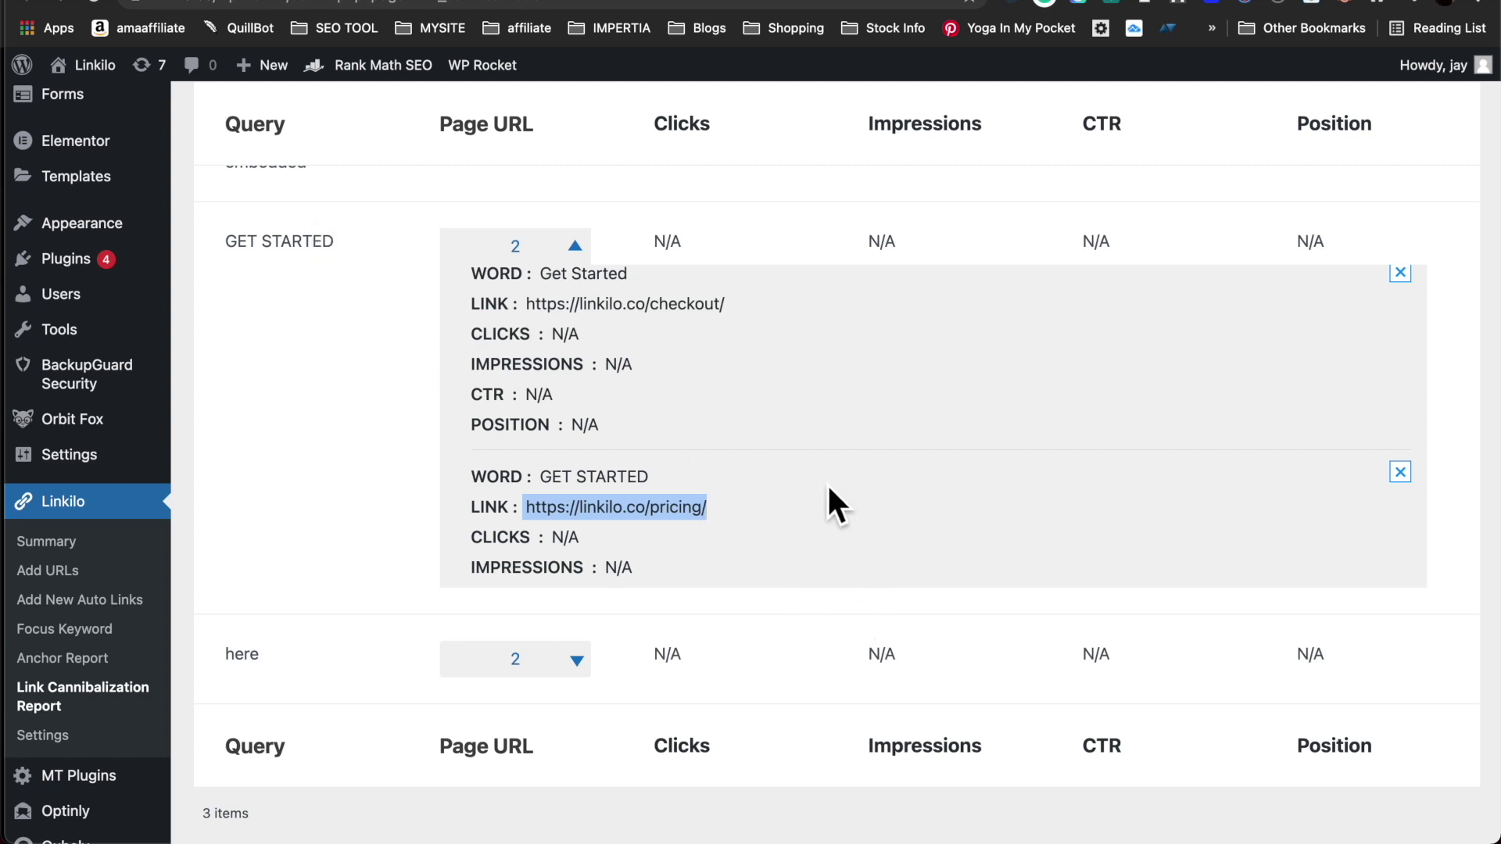
scroll(828, 486, "up", 1)
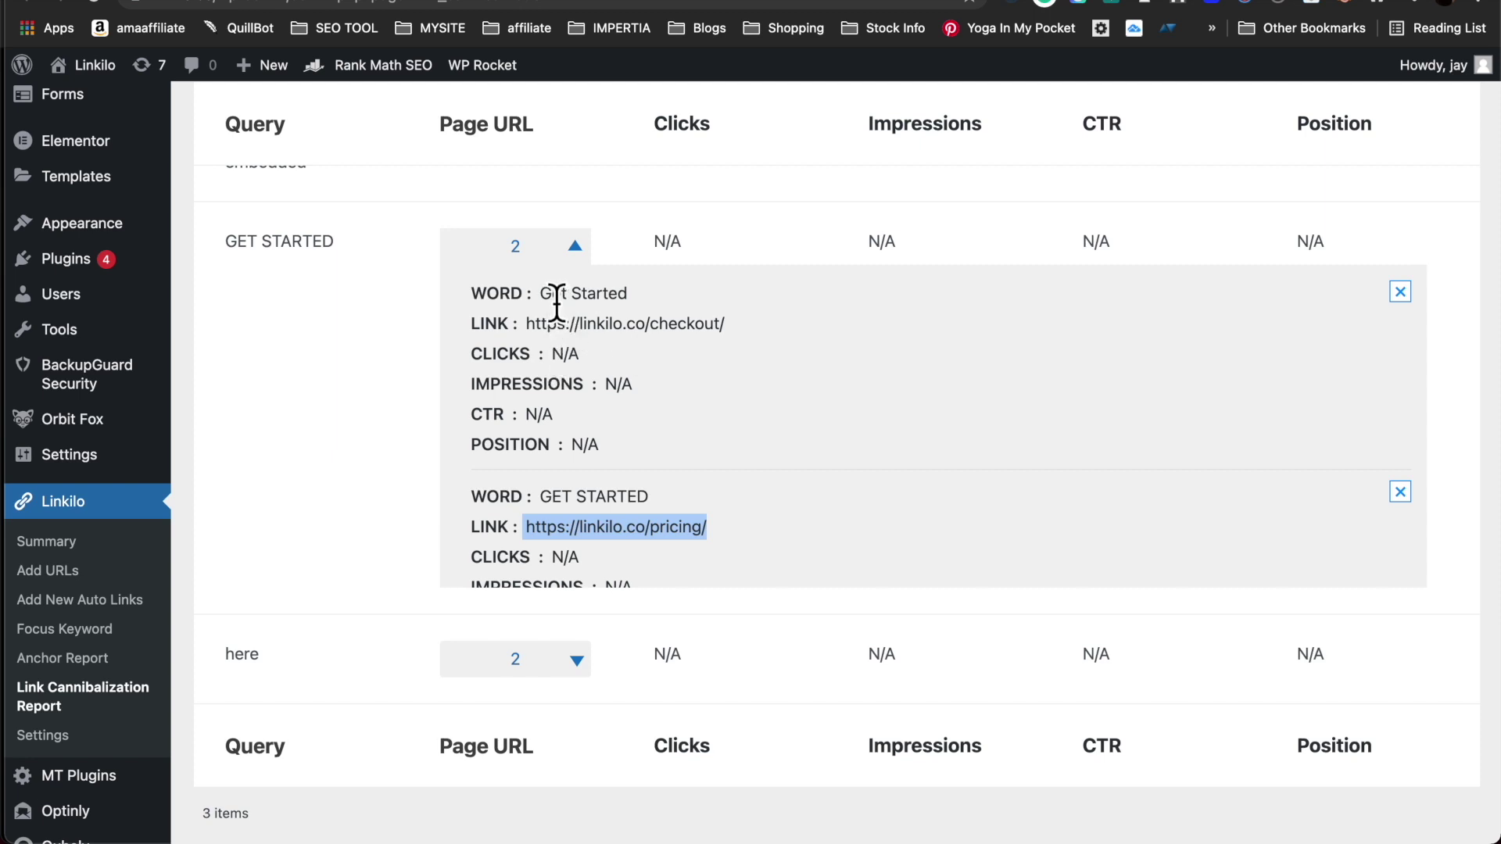
Highlight the GET STARTED checkout page link and its N/A clicks value, then switch to the roadmap.
left_click_drag(541, 295, 647, 303)
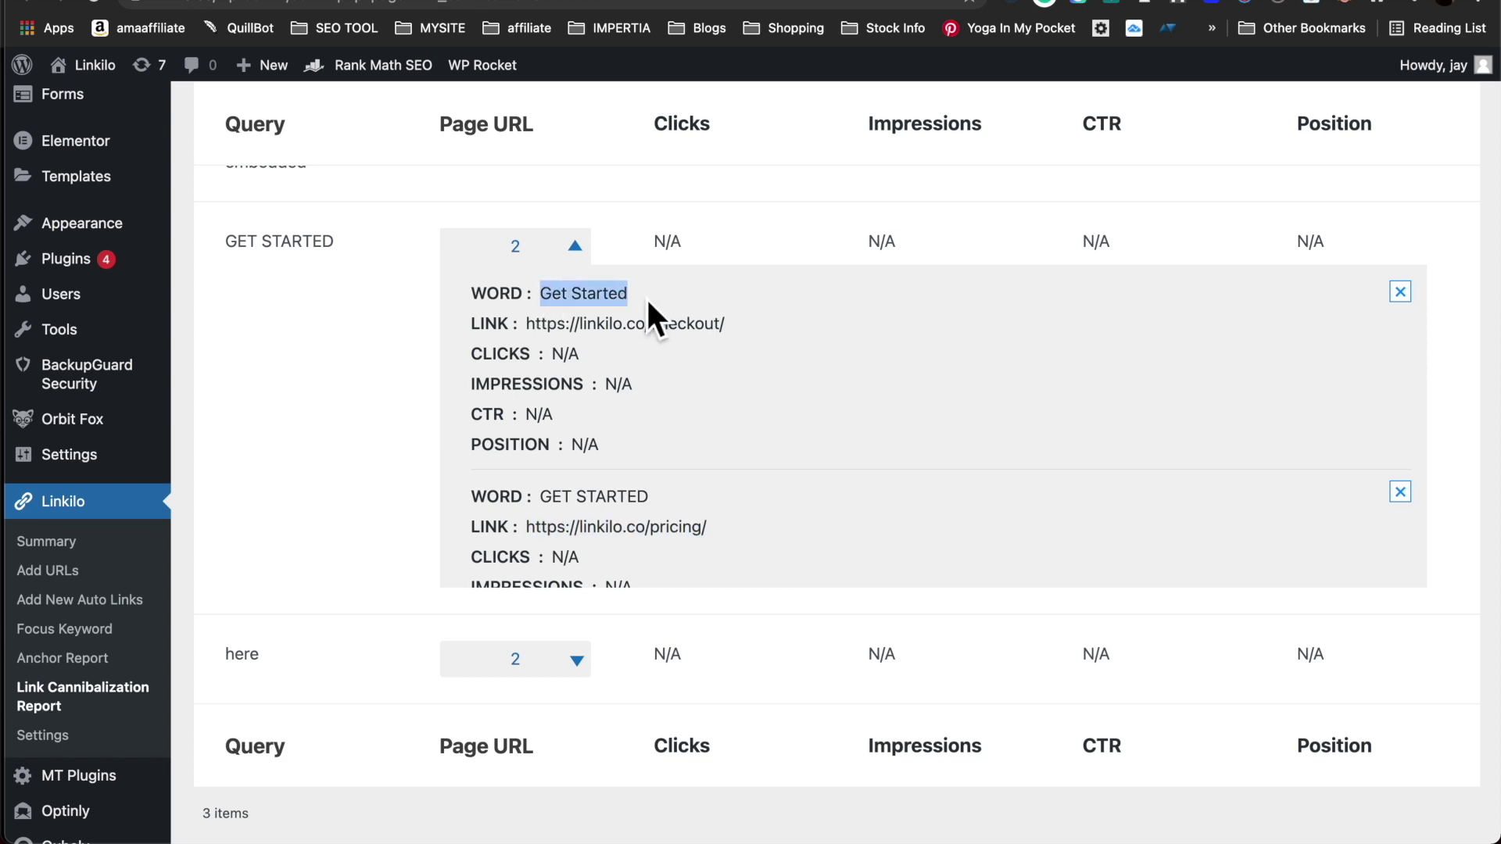
left_click(646, 297)
left_click_drag(537, 324, 723, 325)
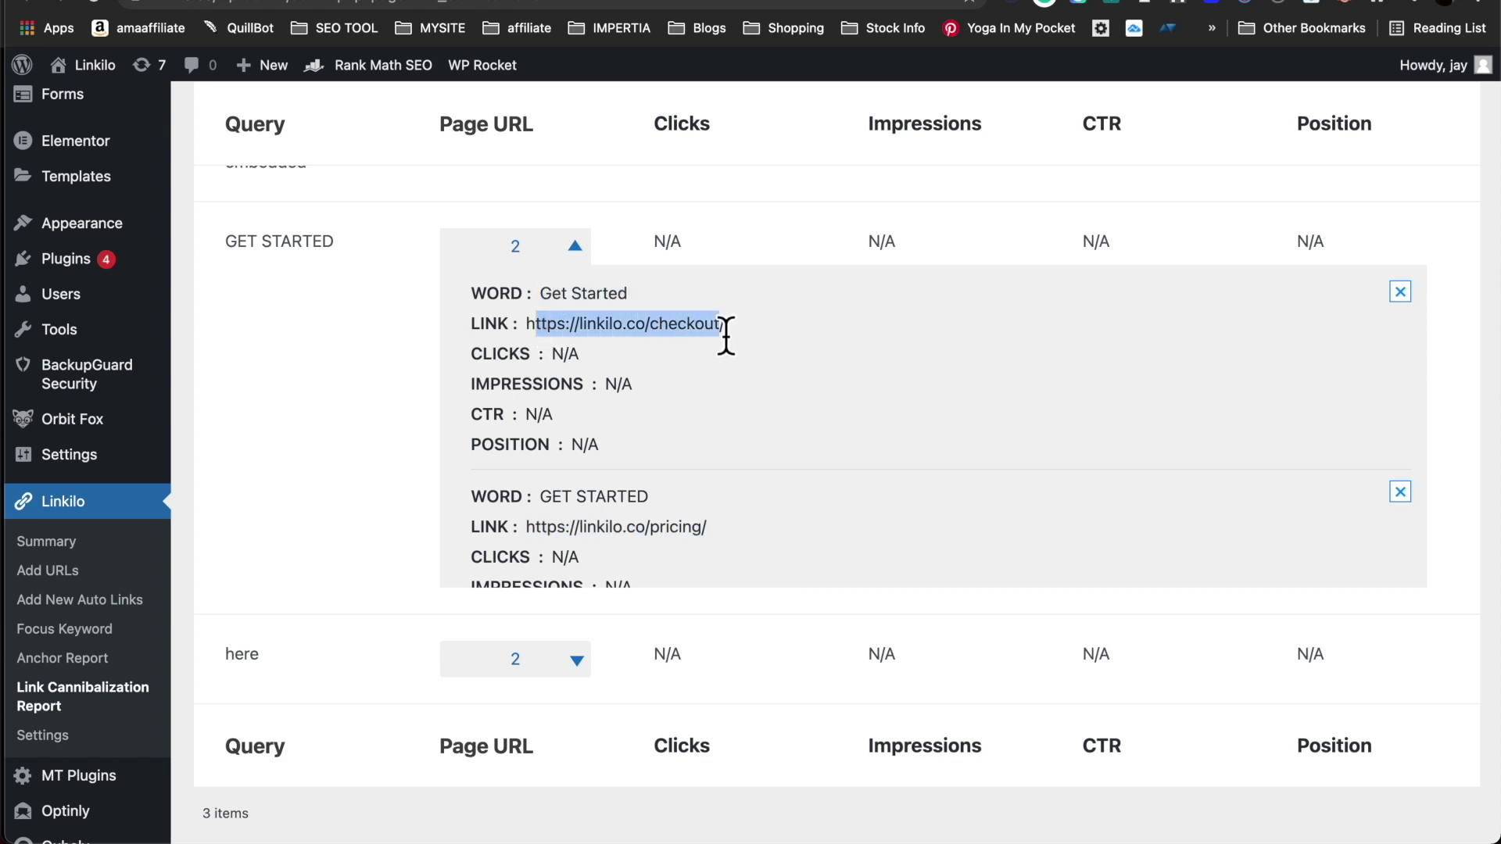
left_click_drag(552, 353, 580, 354)
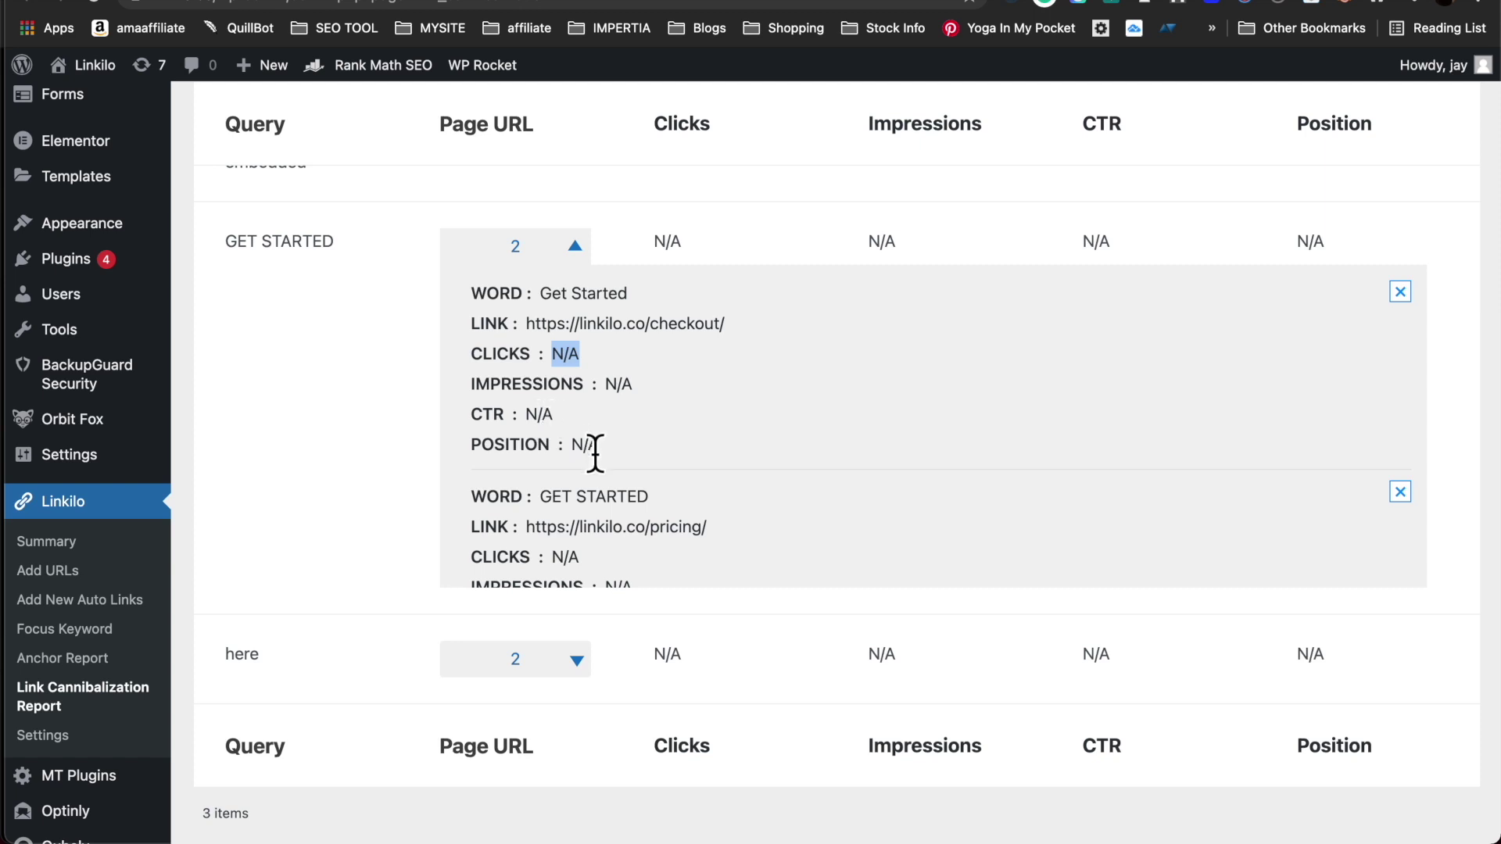
scroll(592, 456, "down", 1)
scroll(1171, 462, "up", 1)
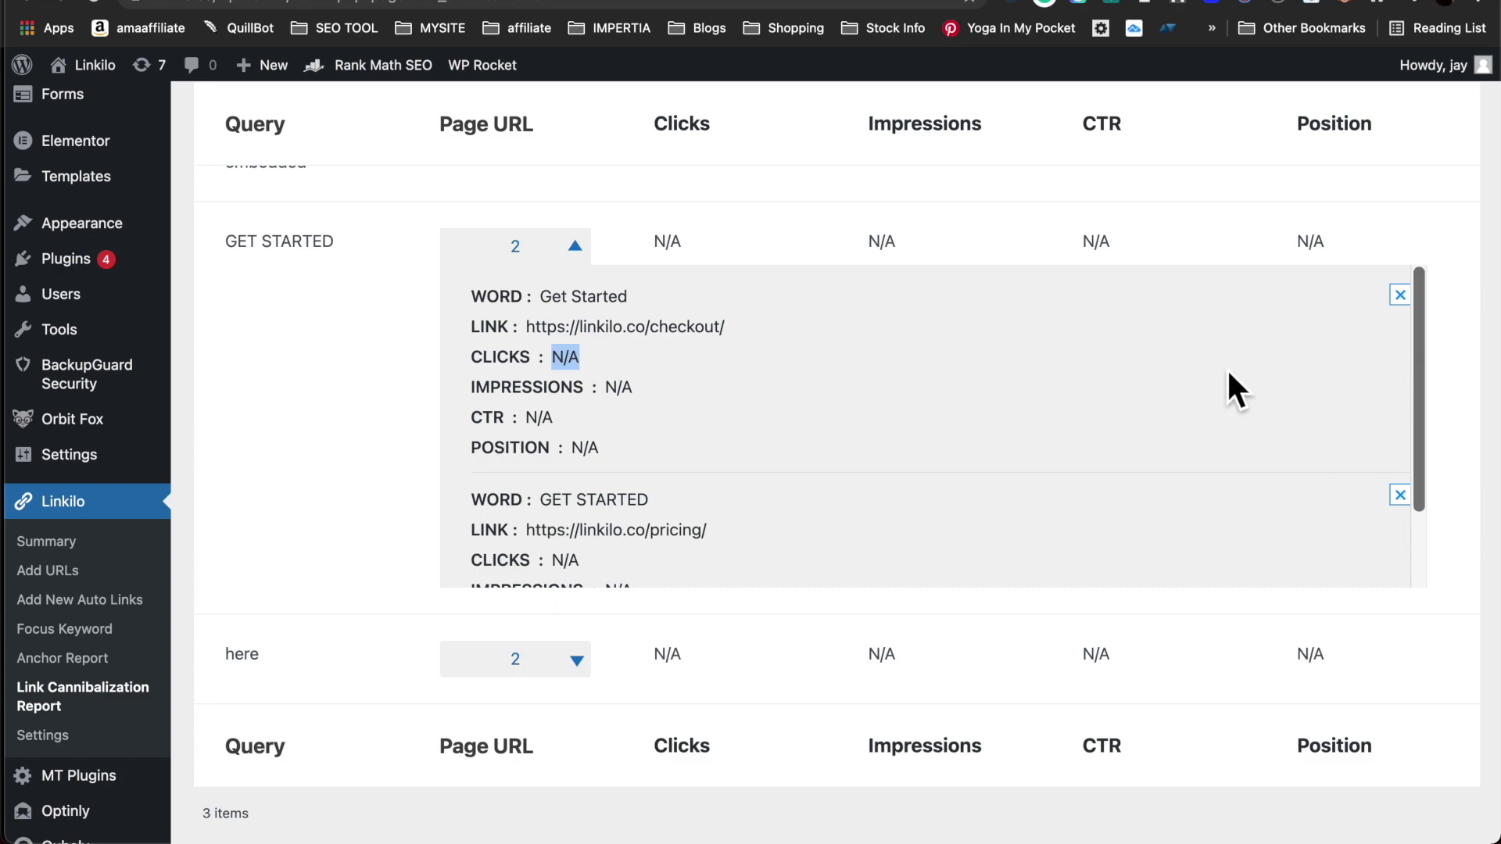
scroll(1069, 355, "down", 1)
scroll(1069, 354, "up", 1)
key("ctrl+Tab")
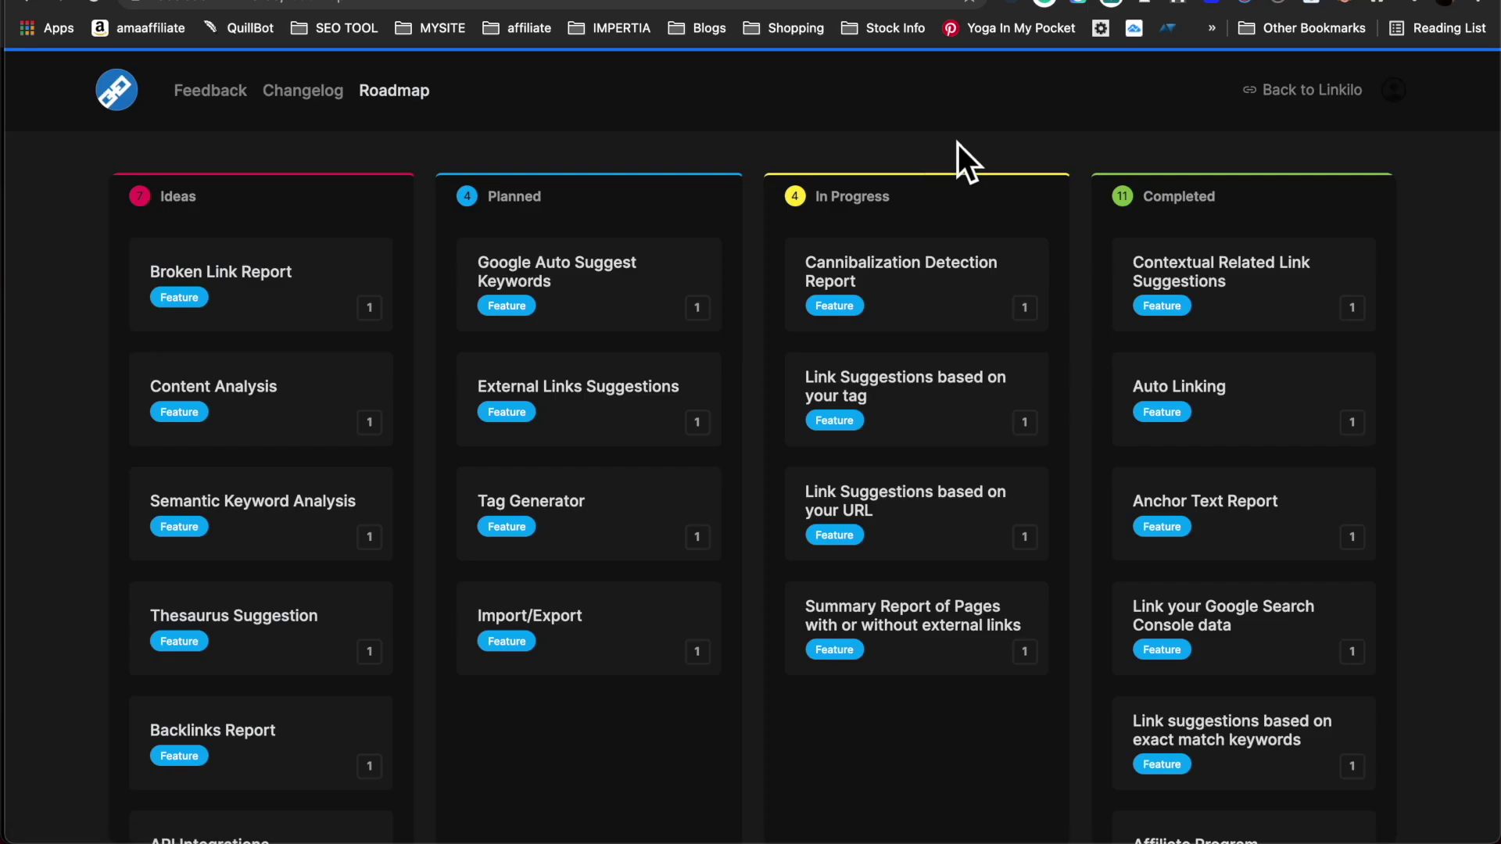
Scroll the roadmap's Completed column, then return to the Linkilo homepage.
scroll(1195, 379, "down", 10)
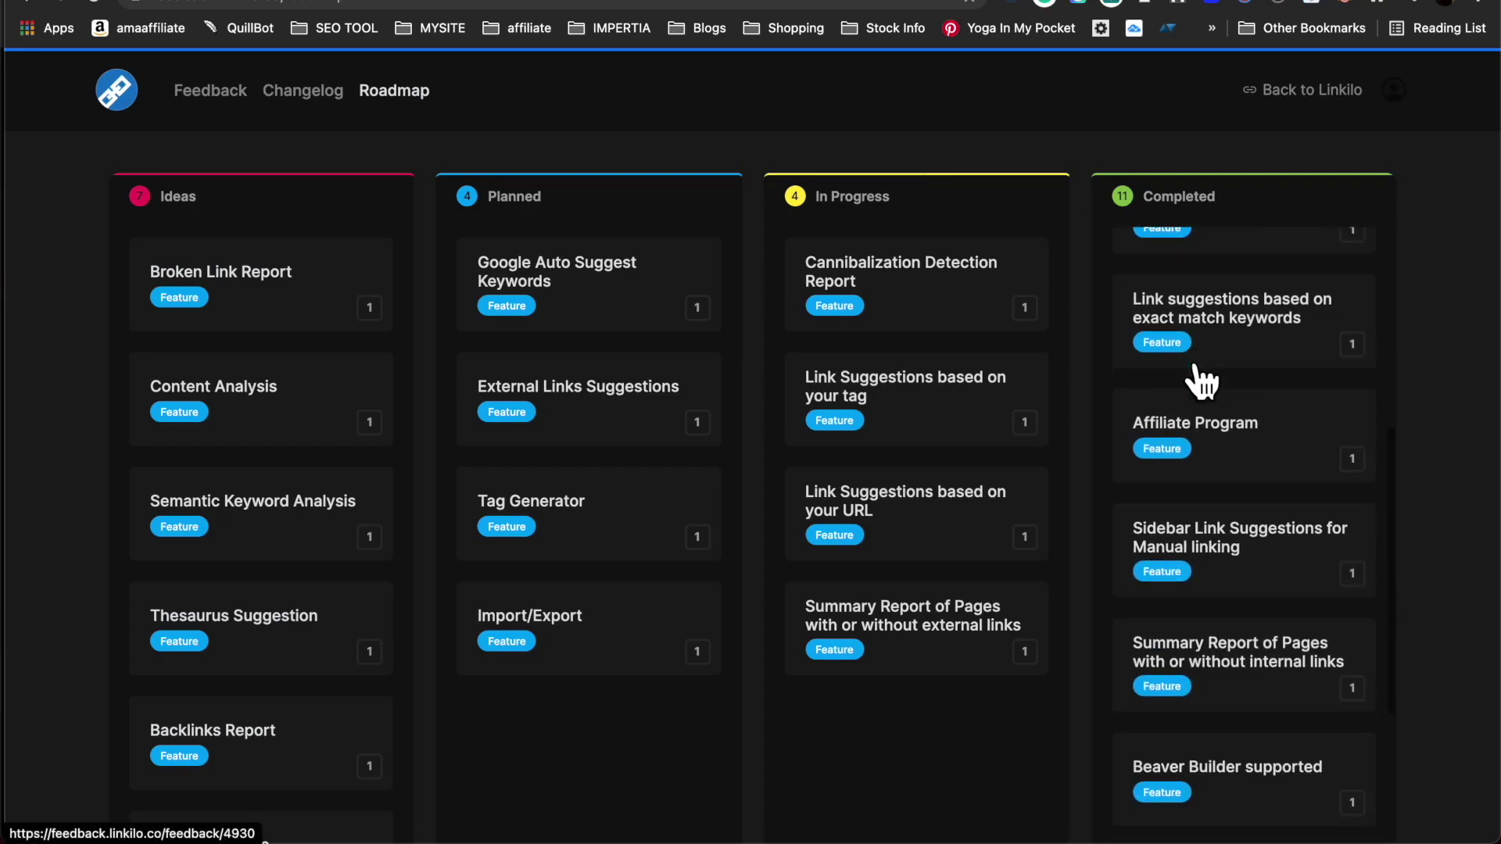
scroll(1200, 380, "up", 10)
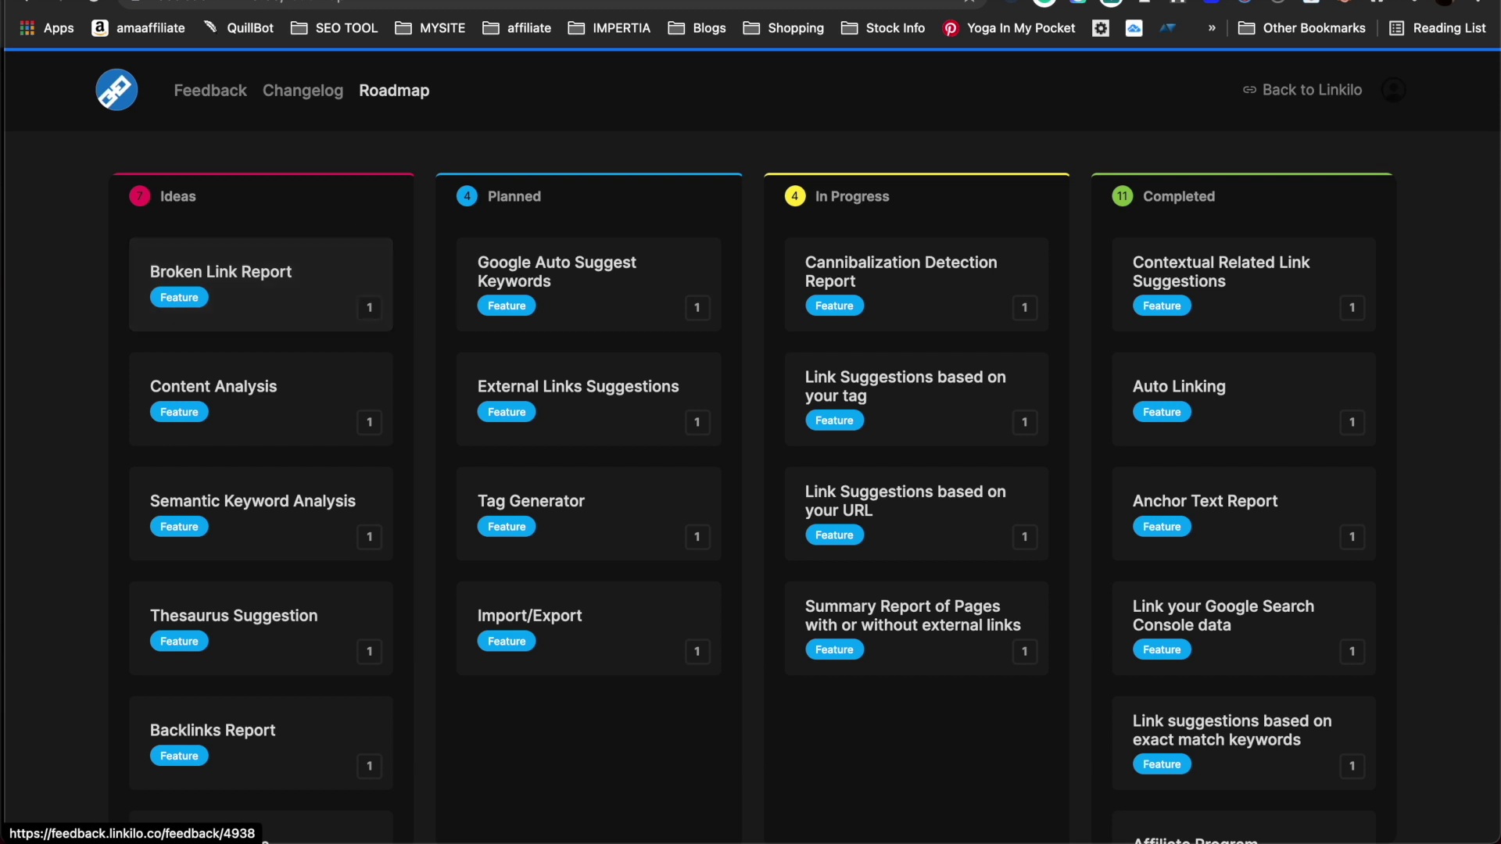
key("ctrl+Tab")
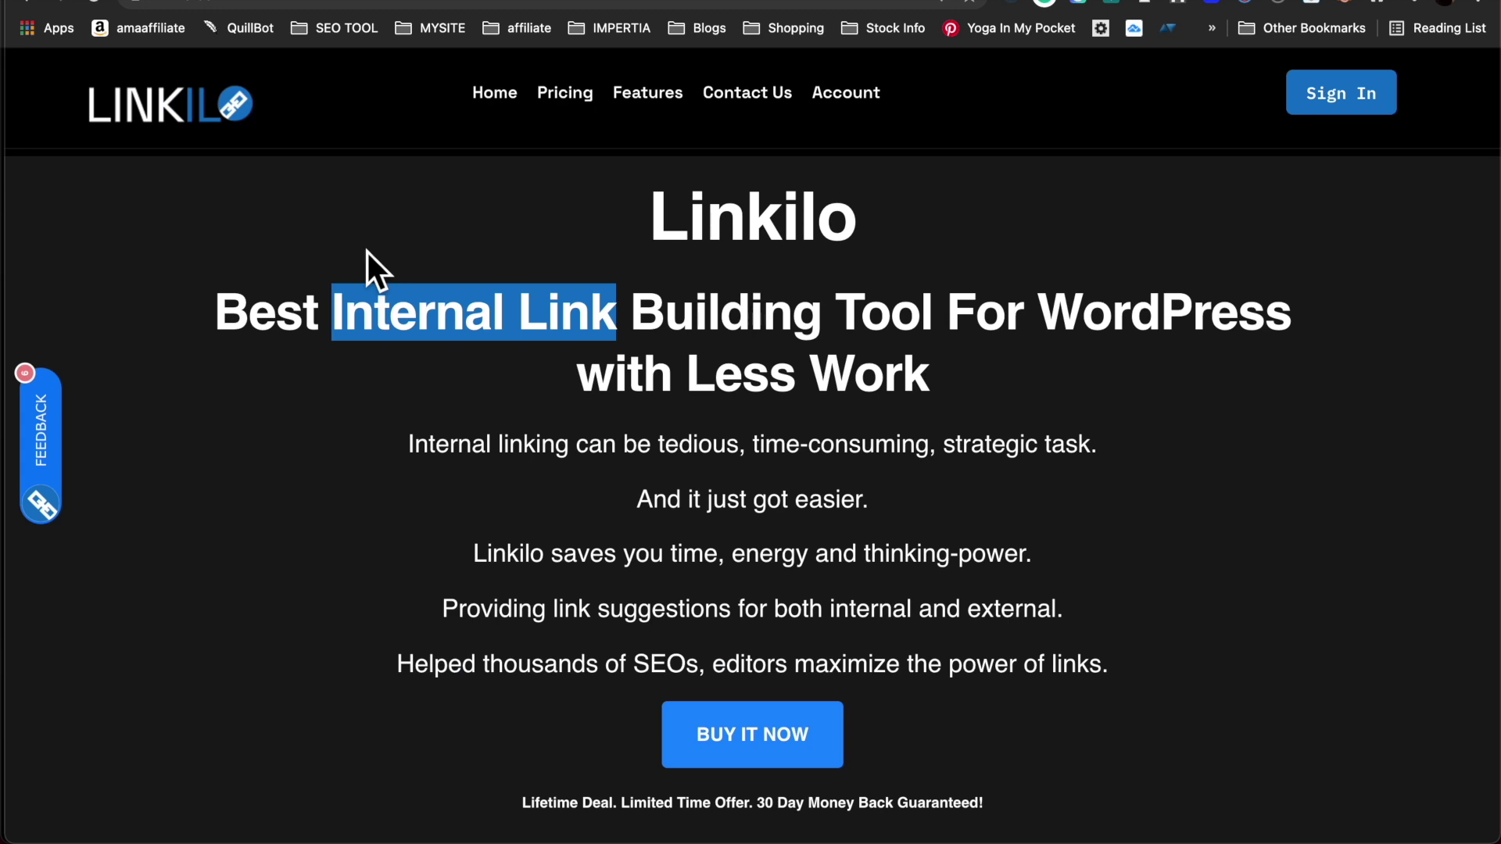